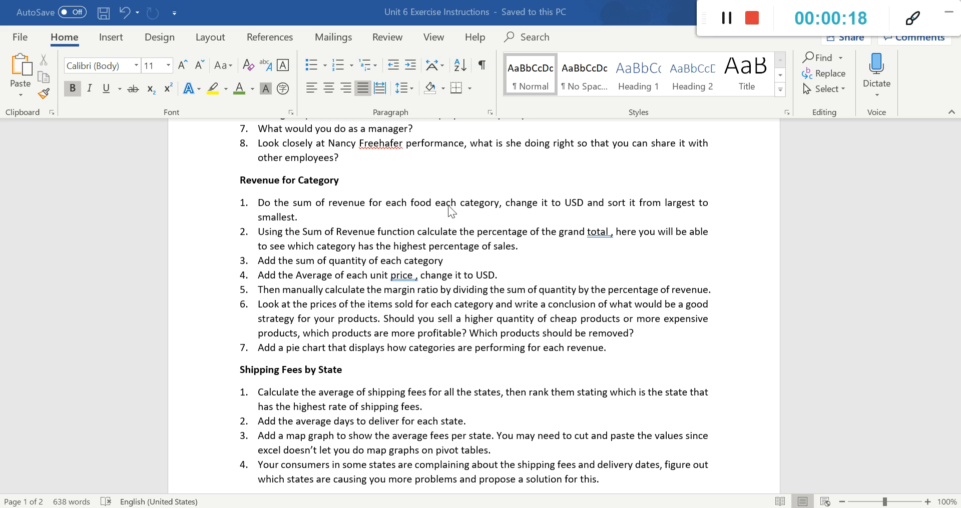
- Switch to the Excel workbook and create a pivot table from Table1 on the Raw Data sheet, placed on a new worksheet
{"action": "mouse_move", "coordinate": [499, 503]}
{"action": "left_click", "coordinate": [586, 485]}
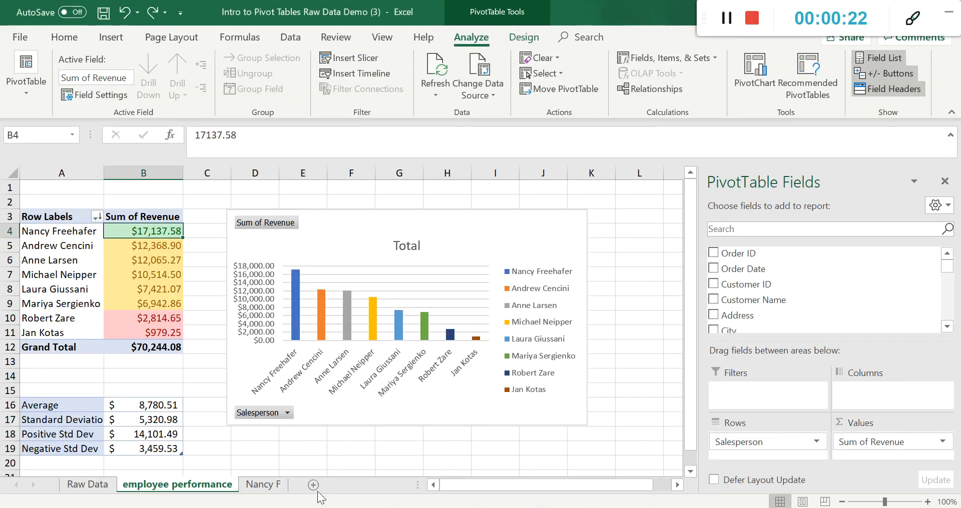
{"action": "left_click", "coordinate": [88, 484]}
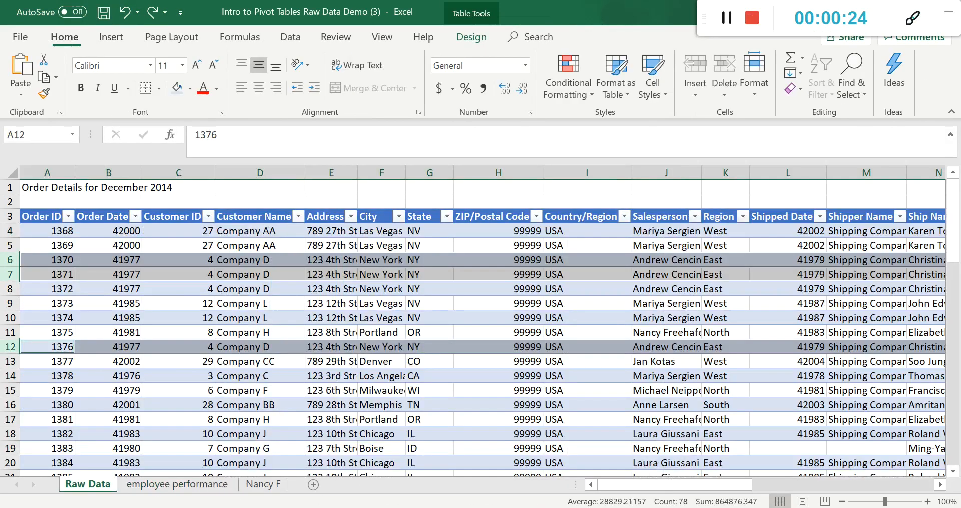
{"action": "left_click", "coordinate": [108, 40]}
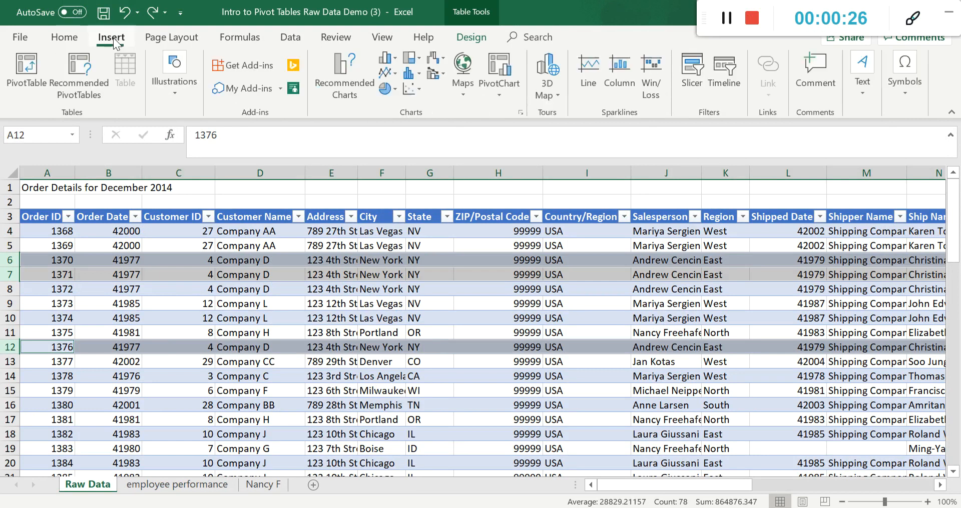
{"action": "left_click", "coordinate": [27, 70]}
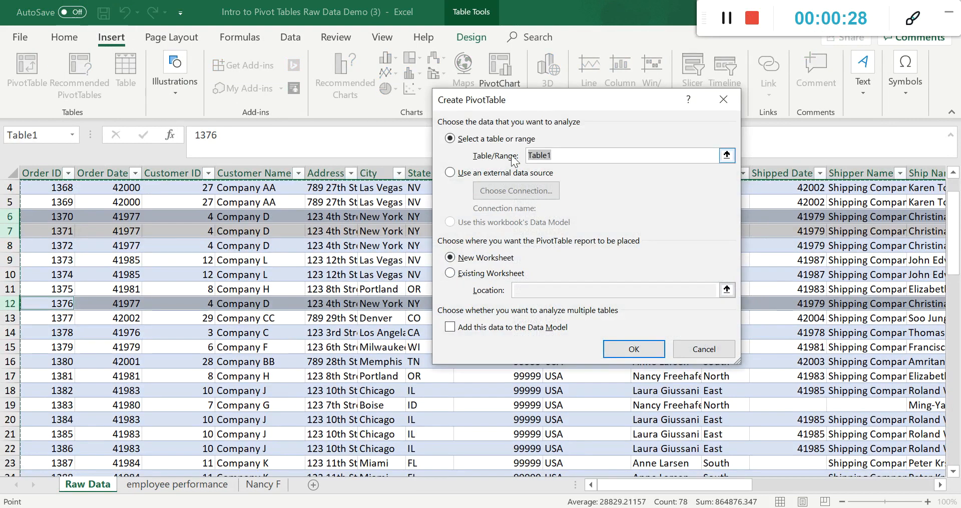
{"action": "left_click", "coordinate": [633, 350]}
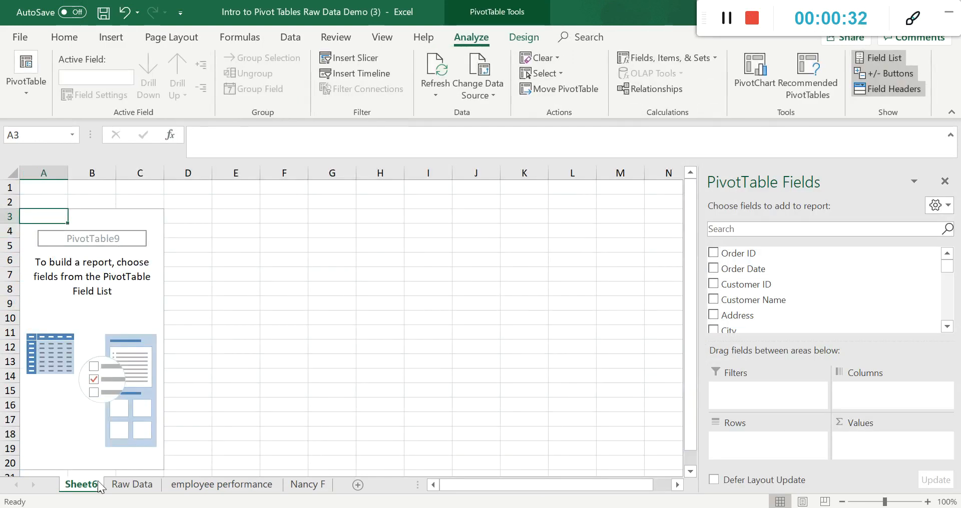
- Move the new pivot table sheet to the end of the workbook and rename it Revenue by Category
{"action": "left_click_drag", "start_coordinate": [87, 489], "coordinate": [334, 475]}
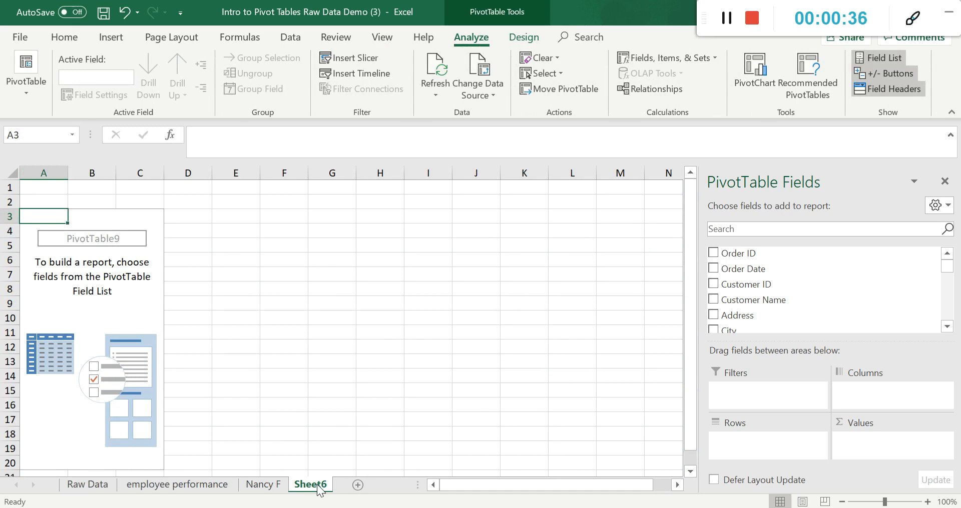
{"action": "double_click", "coordinate": [319, 485]}
{"action": "left_click", "coordinate": [406, 507]}
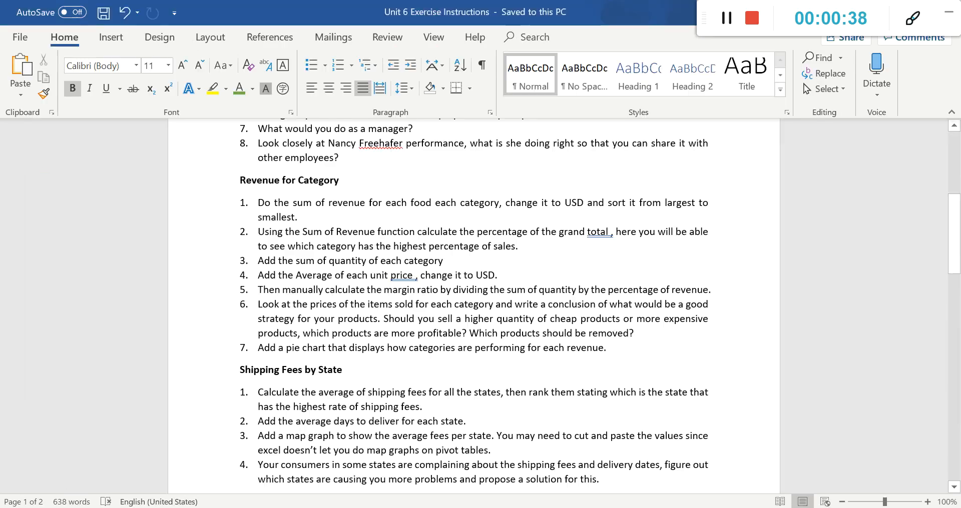
{"action": "left_click", "coordinate": [405, 507]}
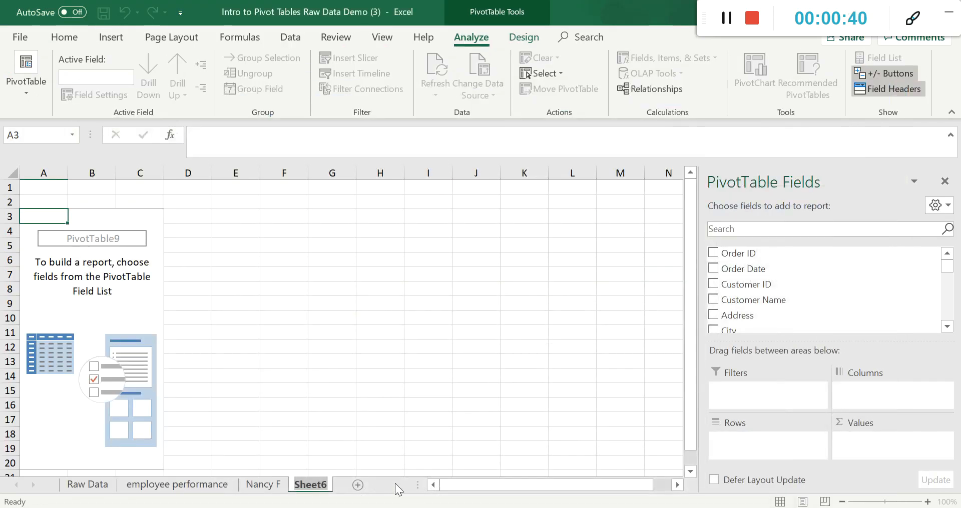
{"action": "type", "text": "Rev"}
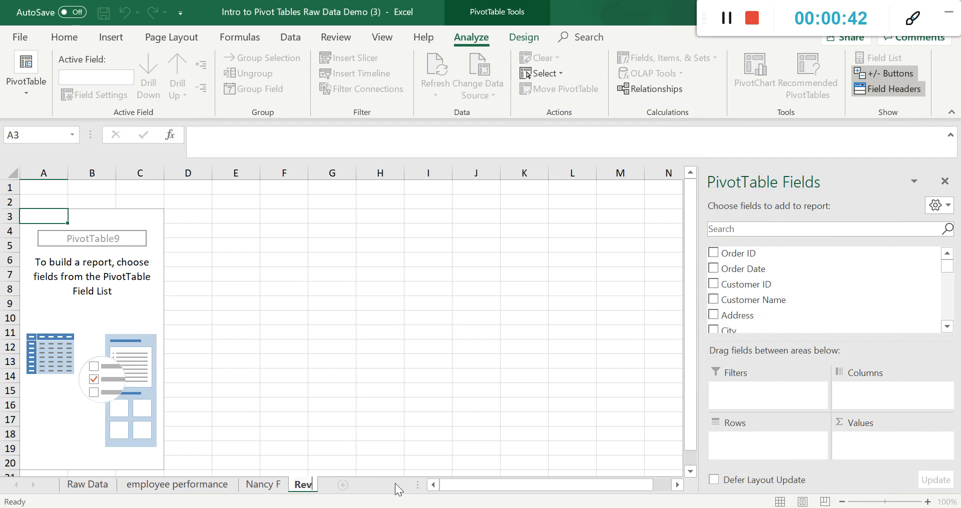
{"action": "type", "text": "enue by Cate"}
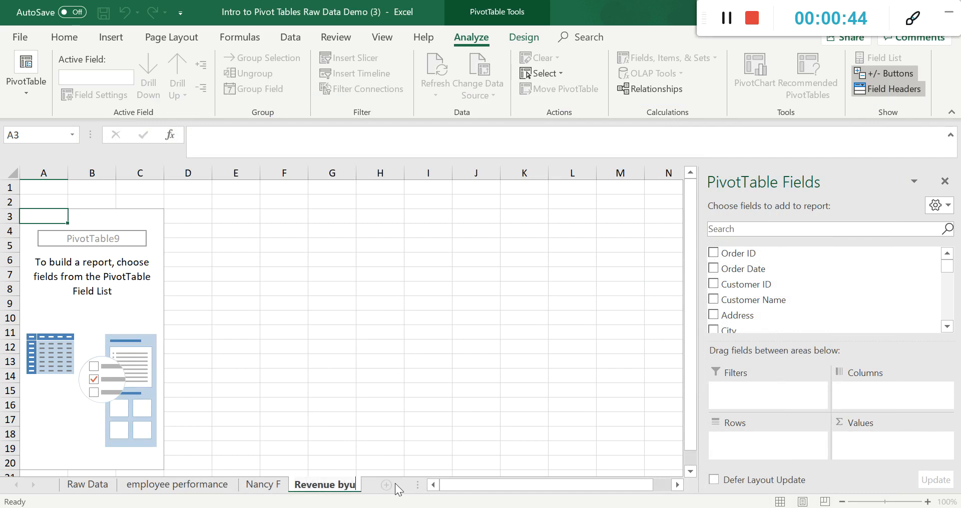
{"action": "type", "text": "gory"}
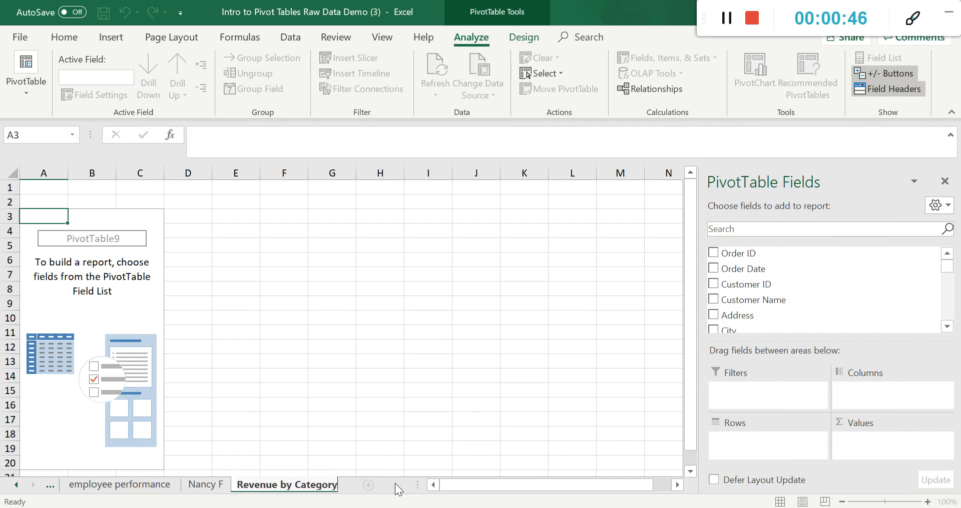
{"action": "key", "text": "Return"}
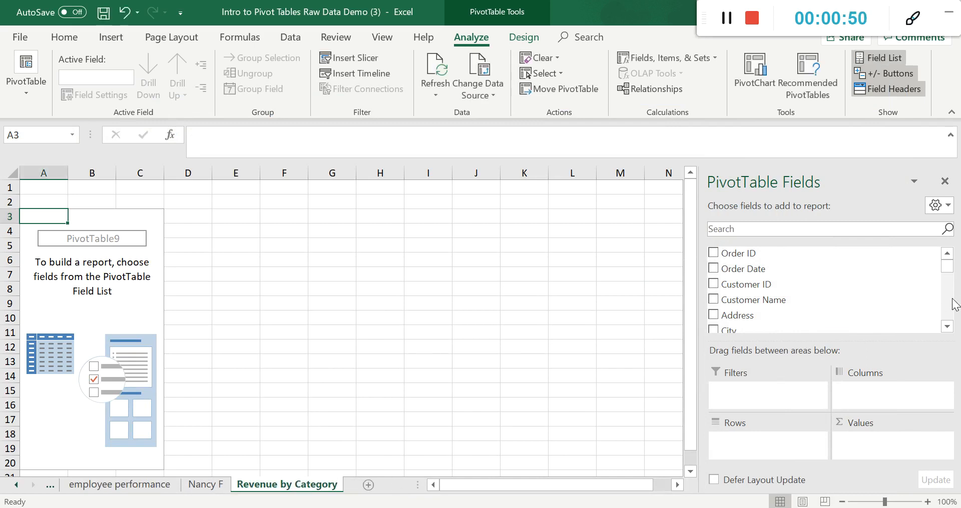
- Add the Category field to the pivot table's rows
{"action": "left_click", "coordinate": [947, 327]}
{"action": "left_click", "coordinate": [947, 326]}
{"action": "left_click", "coordinate": [947, 326]}
{"action": "left_click", "coordinate": [947, 326]}
{"action": "left_click", "coordinate": [947, 327]}
{"action": "left_click", "coordinate": [948, 327]}
{"action": "left_click", "coordinate": [947, 327]}
{"action": "left_click", "coordinate": [947, 327]}
{"action": "left_click", "coordinate": [947, 327]}
{"action": "left_click", "coordinate": [947, 327]}
{"action": "left_click", "coordinate": [948, 327]}
{"action": "left_click", "coordinate": [948, 327]}
{"action": "left_click", "coordinate": [948, 326]}
{"action": "left_click", "coordinate": [947, 327]}
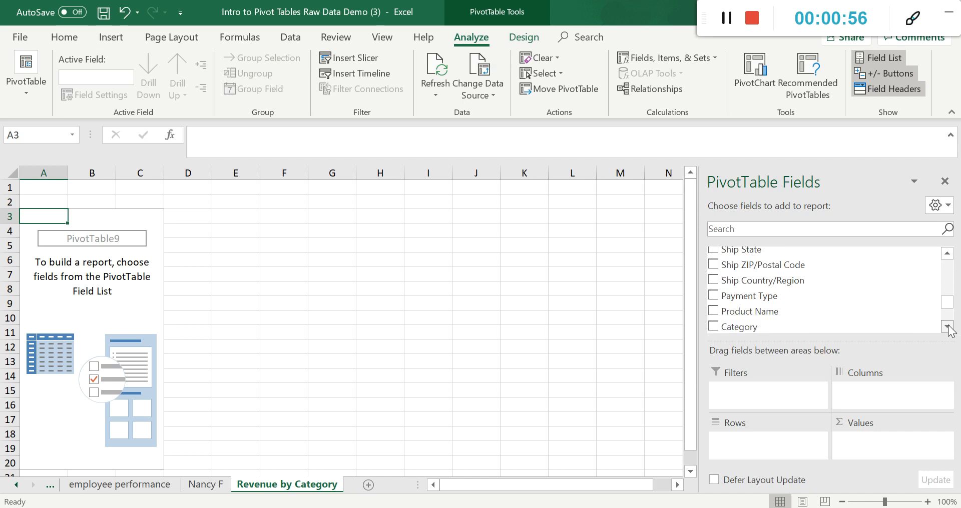
{"action": "left_click_drag", "start_coordinate": [773, 328], "coordinate": [768, 442]}
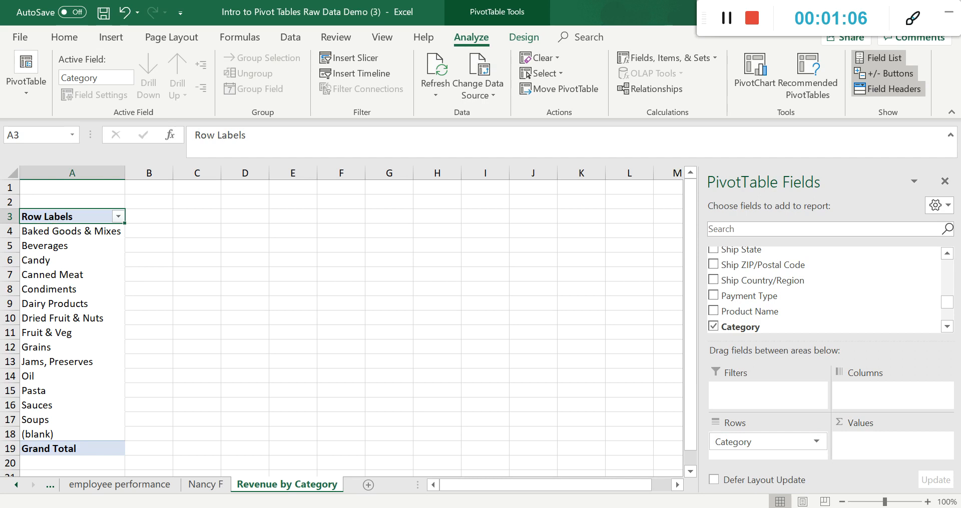
- Check the Revenue for Category instructions in Word, and add the Revenue field to the pivot table's values in Excel
{"action": "key", "text": "alt+Tab"}
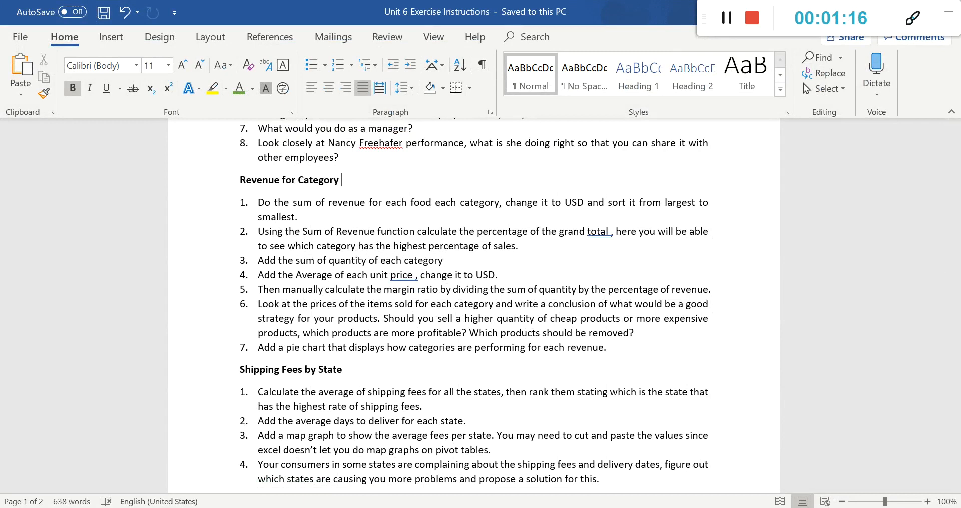
{"action": "left_click", "coordinate": [599, 470]}
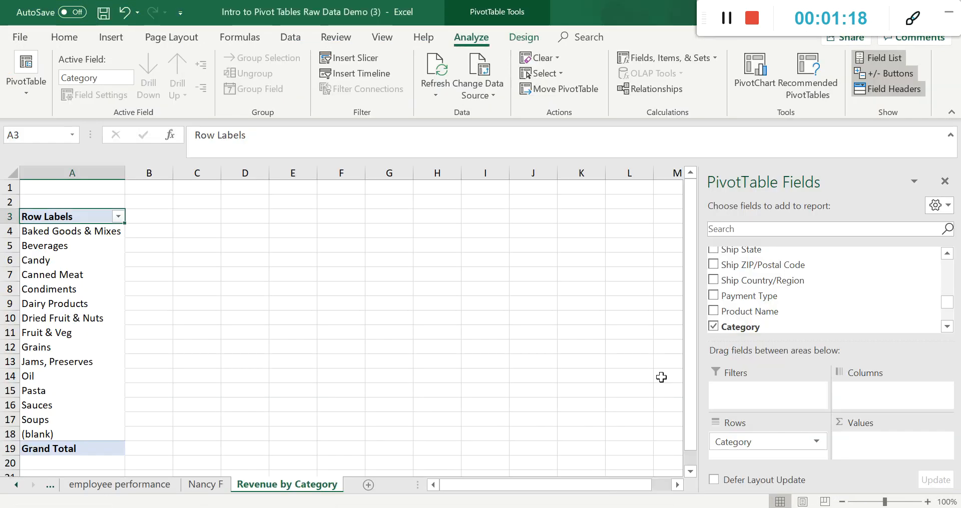
{"action": "scroll", "coordinate": [795, 306], "scroll_direction": "down", "scroll_amount": 3}
{"action": "scroll", "coordinate": [796, 306], "scroll_direction": "up", "scroll_amount": 3}
{"action": "scroll", "coordinate": [793, 303], "scroll_direction": "up", "scroll_amount": 3}
{"action": "scroll", "coordinate": [793, 303], "scroll_direction": "up", "scroll_amount": 6}
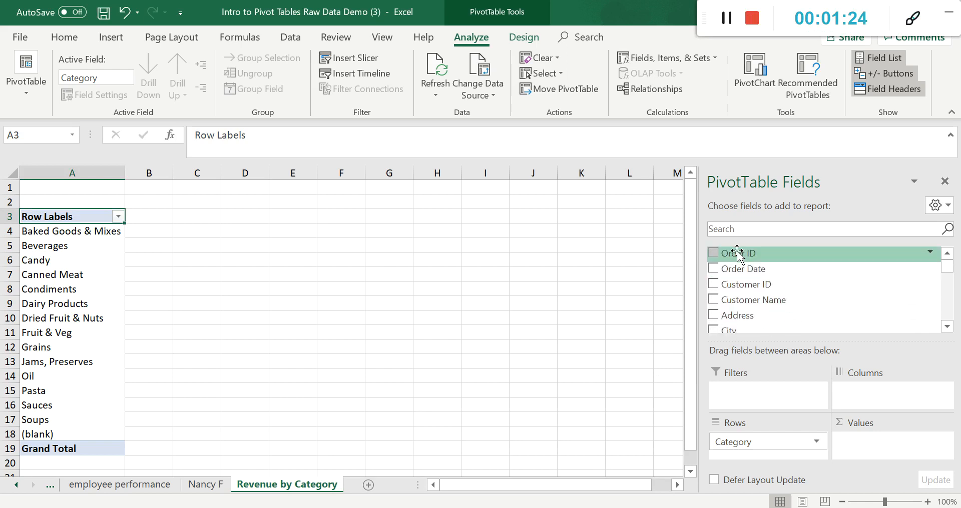
{"action": "scroll", "coordinate": [787, 260], "scroll_direction": "down", "scroll_amount": 3}
{"action": "scroll", "coordinate": [788, 261], "scroll_direction": "down", "scroll_amount": 3}
{"action": "scroll", "coordinate": [788, 262], "scroll_direction": "down", "scroll_amount": 1}
{"action": "left_click_drag", "start_coordinate": [781, 302], "coordinate": [871, 443]}
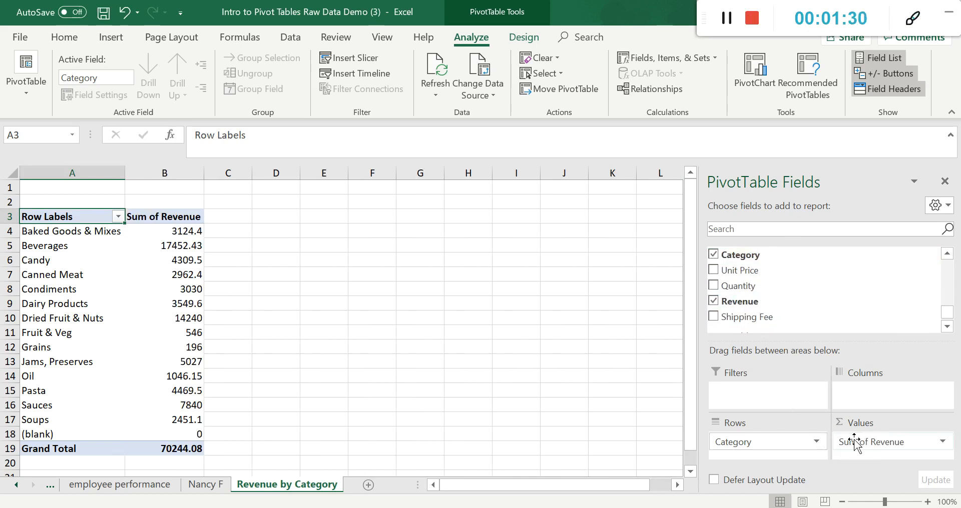
- Format the Sum of Revenue values as Currency through the value field's number format
{"action": "left_click", "coordinate": [918, 445]}
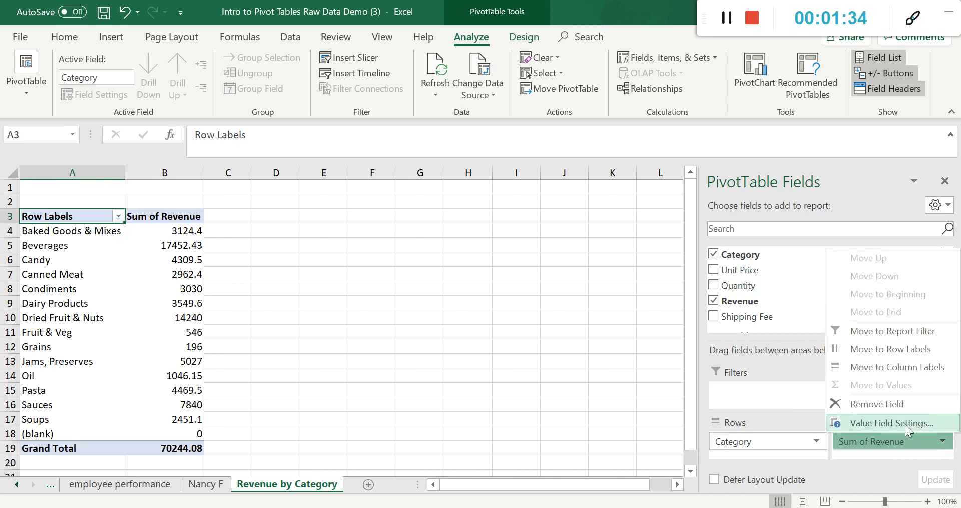
{"action": "left_click", "coordinate": [905, 425]}
{"action": "left_click", "coordinate": [575, 180]}
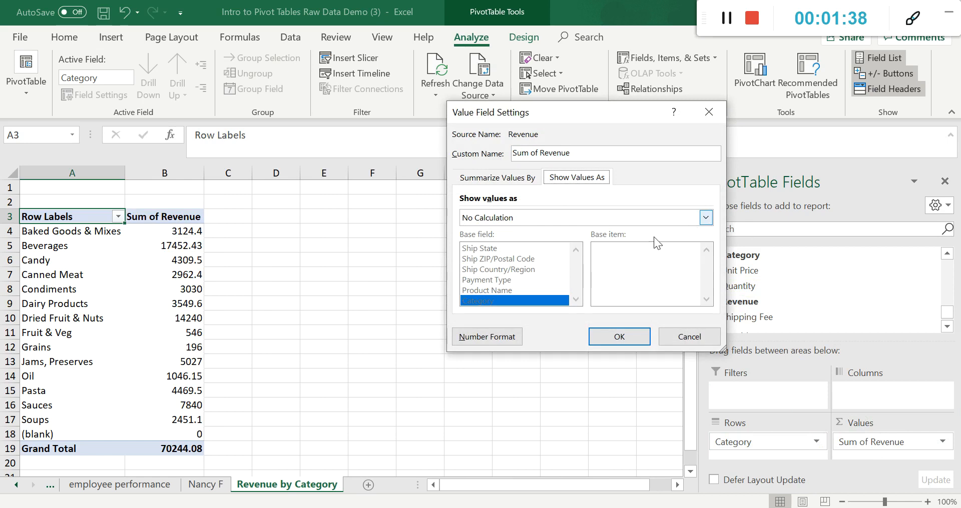
{"action": "left_click", "coordinate": [470, 341]}
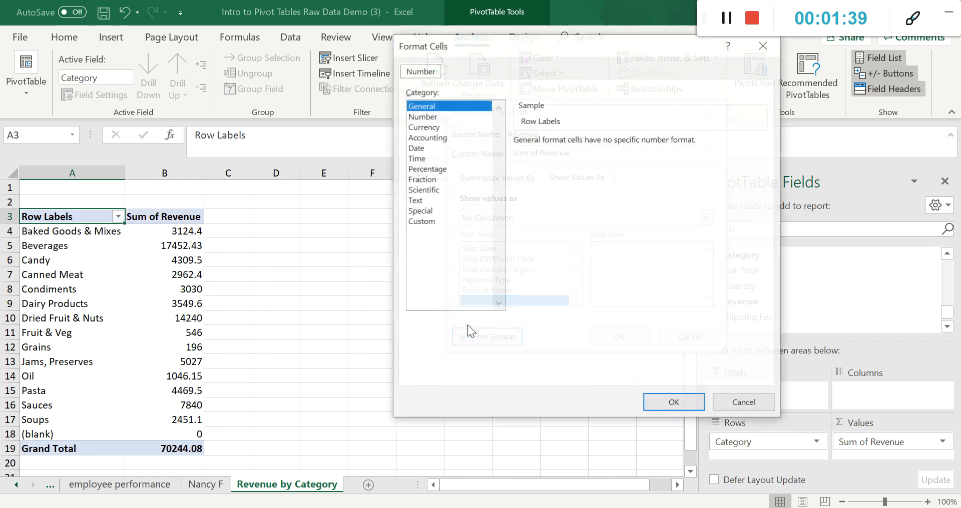
{"action": "left_click", "coordinate": [424, 128]}
{"action": "left_click", "coordinate": [673, 404]}
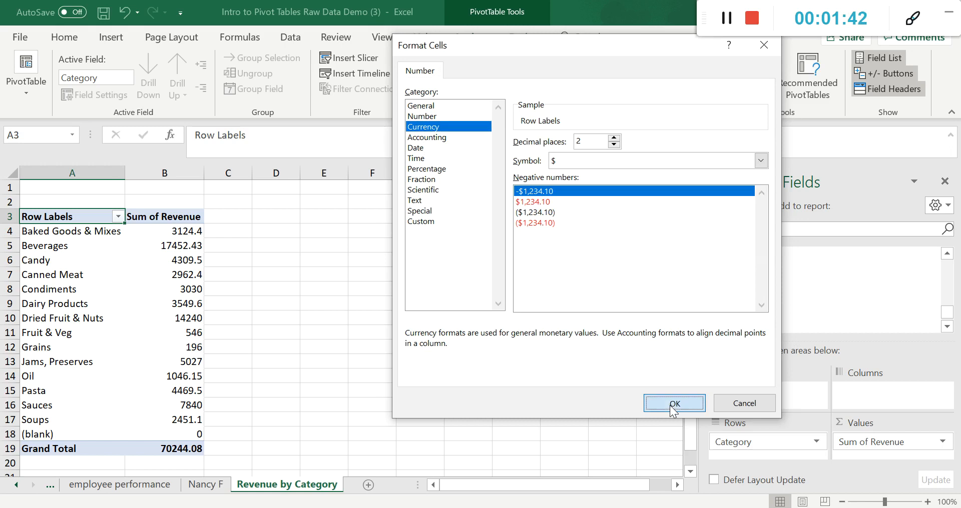
{"action": "left_click", "coordinate": [619, 338]}
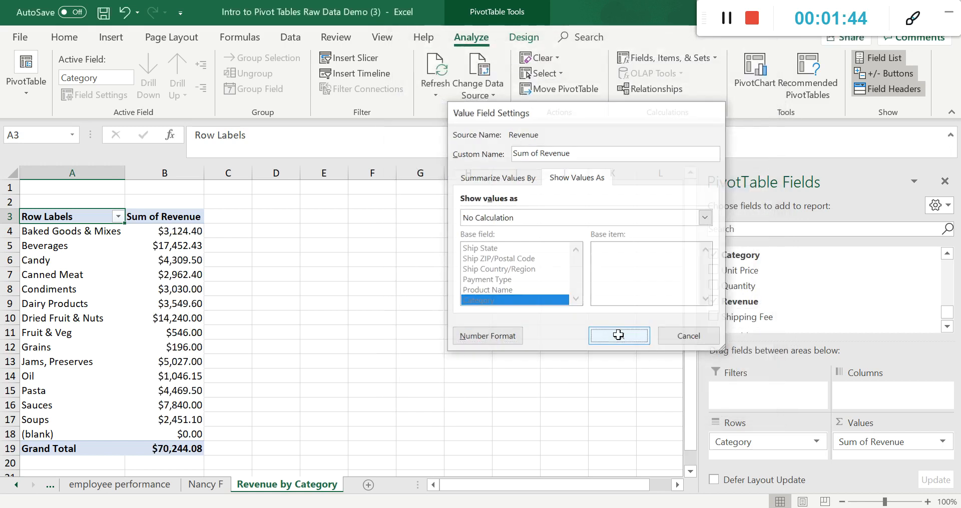
- Sort the categories by Sum of Revenue from largest to smallest
{"action": "right_click", "coordinate": [160, 231]}
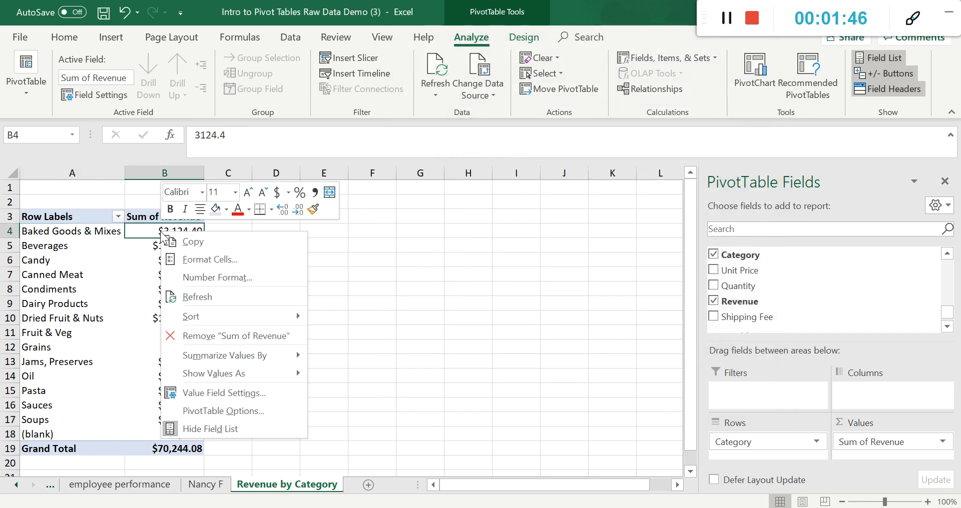
{"action": "mouse_move", "coordinate": [230, 317]}
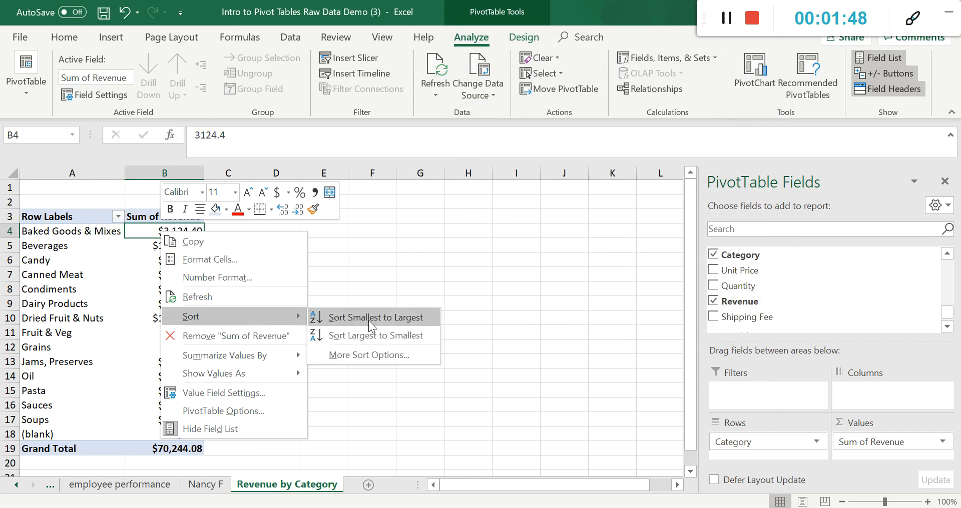
{"action": "left_click", "coordinate": [377, 335]}
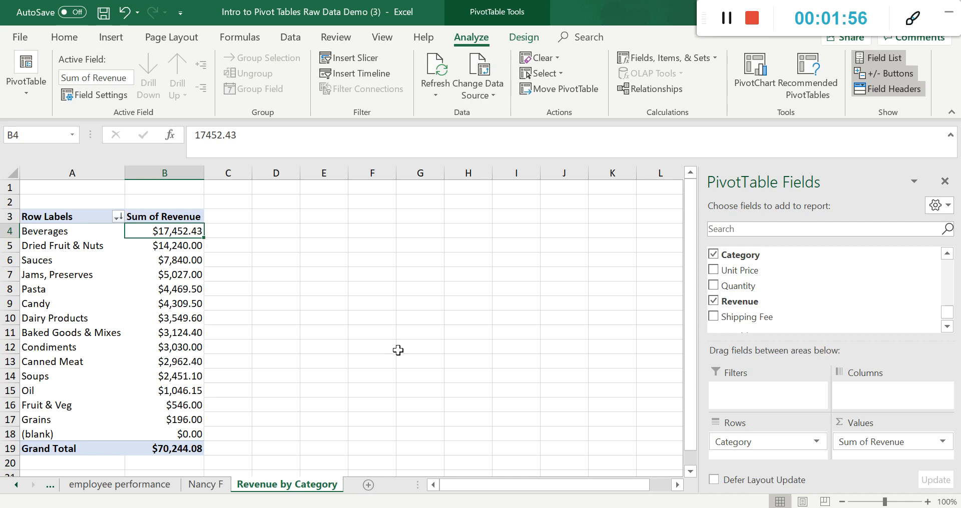
- Review the grand total percentage instruction in Word, and add Revenue to the pivot table's values a second time in Excel
{"action": "key", "text": "alt+Tab"}
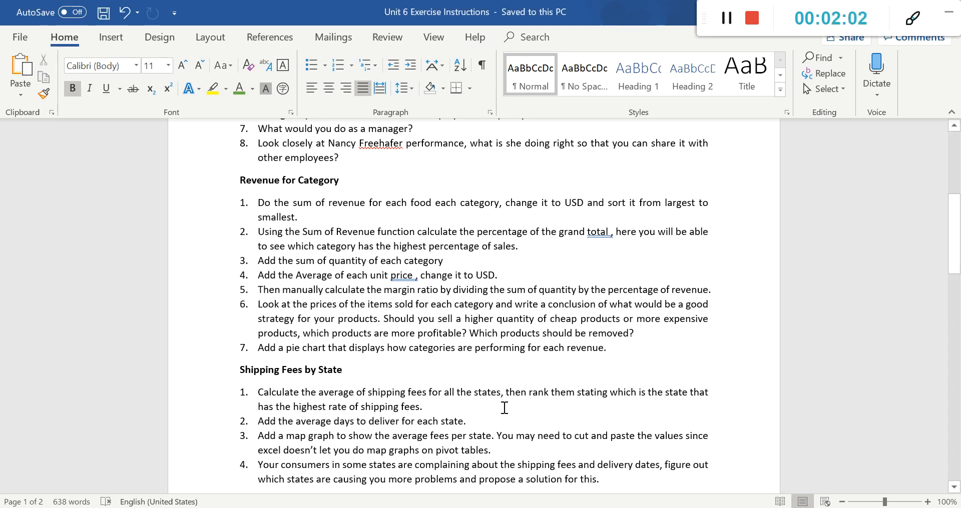
{"action": "left_click_drag", "start_coordinate": [457, 230], "coordinate": [610, 232]}
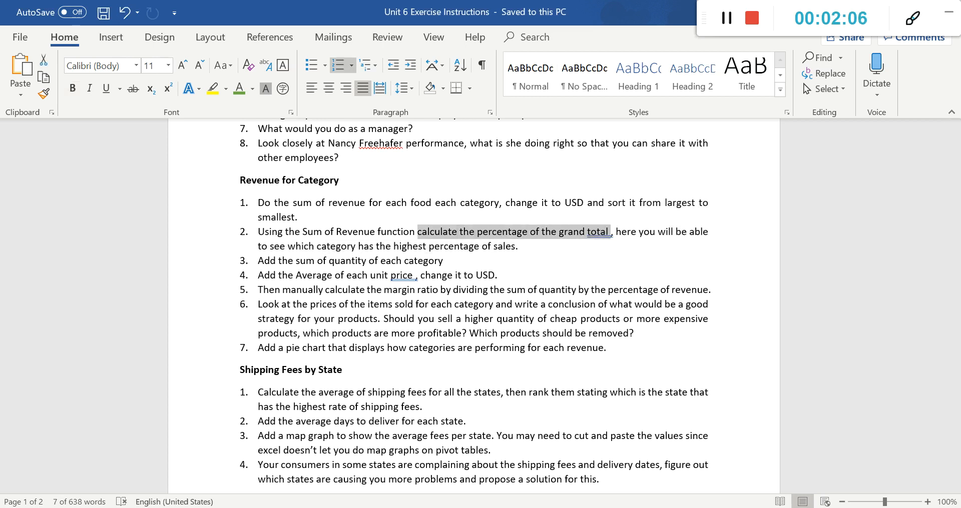
{"action": "mouse_move", "coordinate": [488, 506]}
{"action": "left_click", "coordinate": [555, 475]}
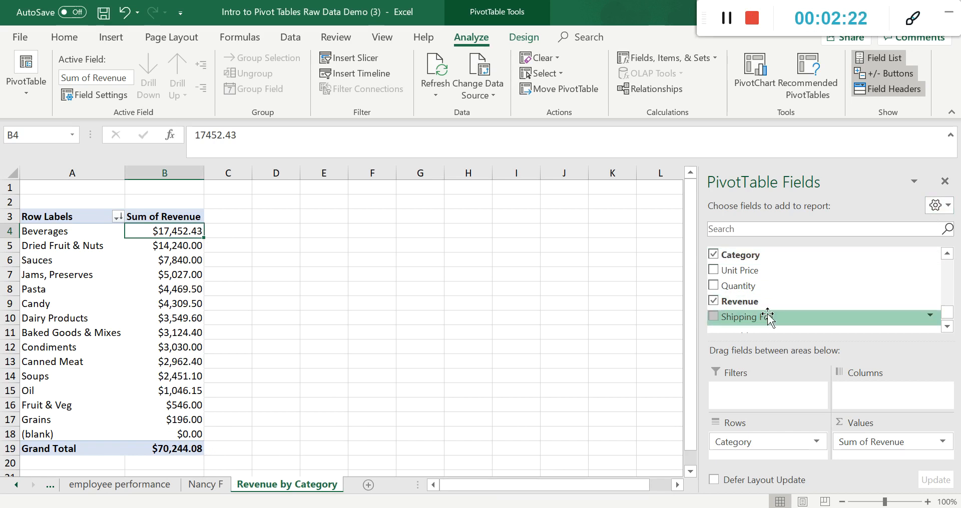
{"action": "left_click_drag", "start_coordinate": [764, 302], "coordinate": [883, 463]}
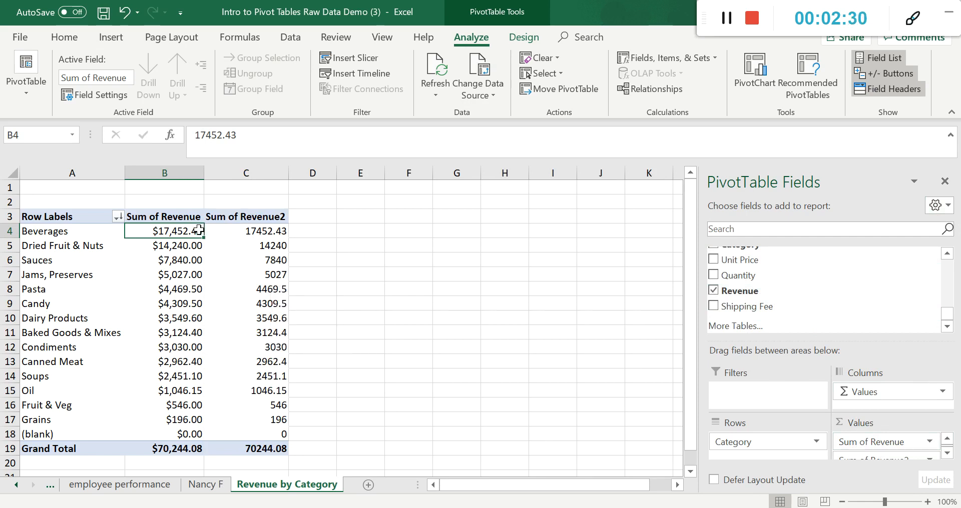
- Show the Sum of Revenue2 values as % of Grand Total through the value field settings
{"action": "scroll", "coordinate": [342, 238], "scroll_direction": "down", "scroll_amount": 2}
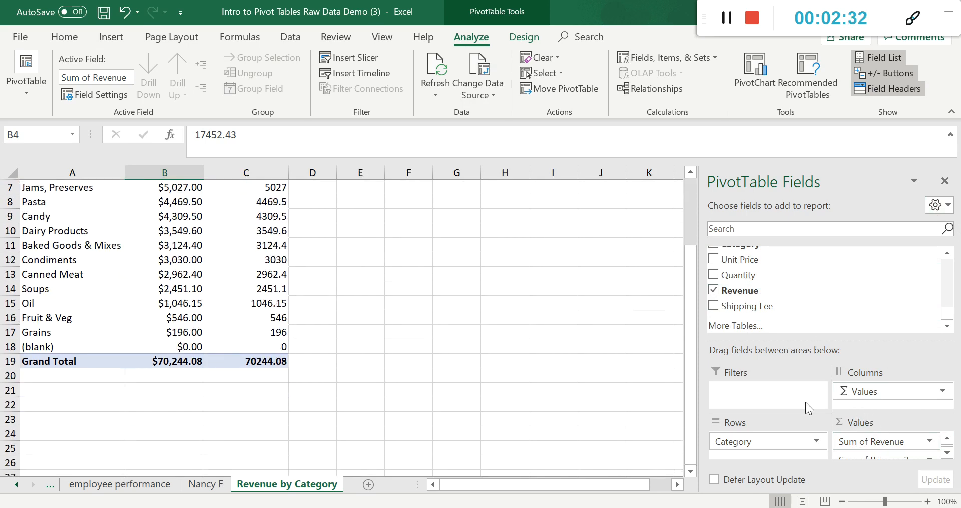
{"action": "scroll", "coordinate": [686, 325], "scroll_direction": "up", "scroll_amount": 2}
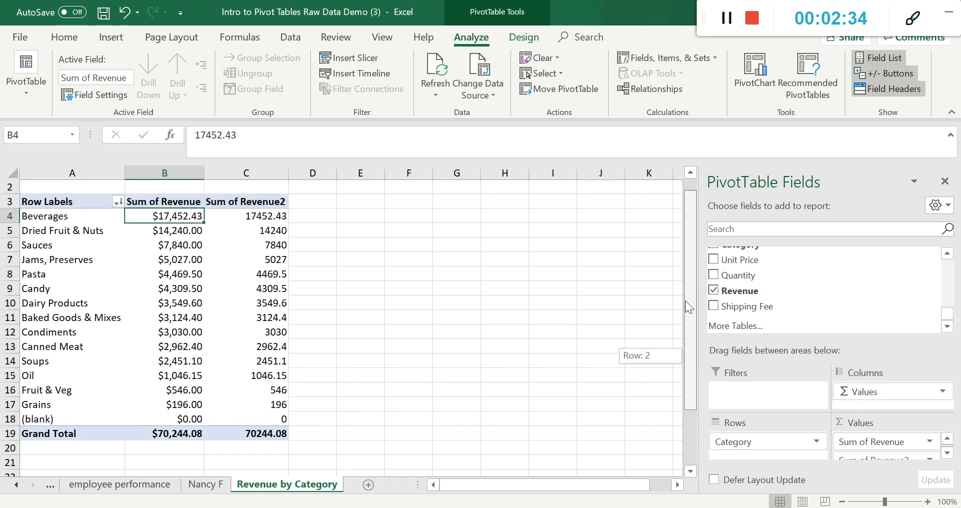
{"action": "left_click", "coordinate": [946, 453]}
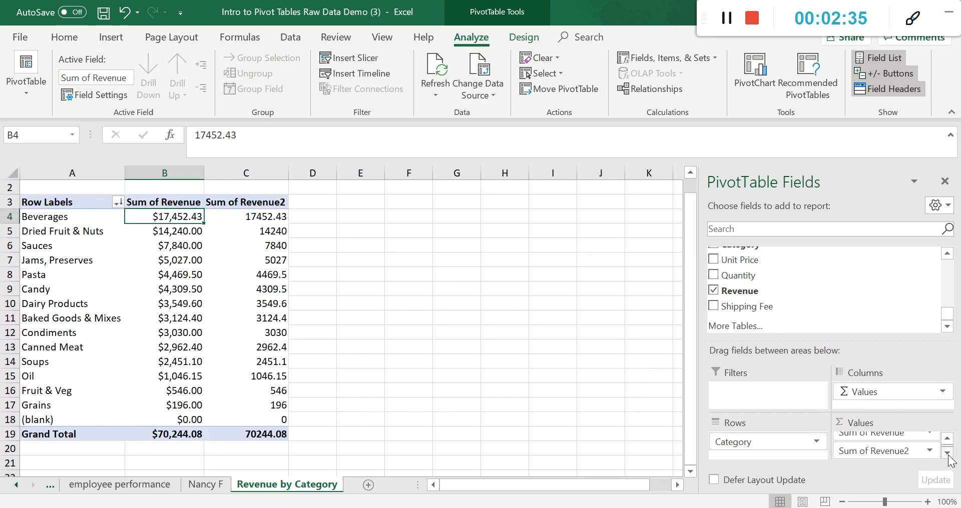
{"action": "left_click", "coordinate": [899, 451]}
{"action": "left_click", "coordinate": [888, 434]}
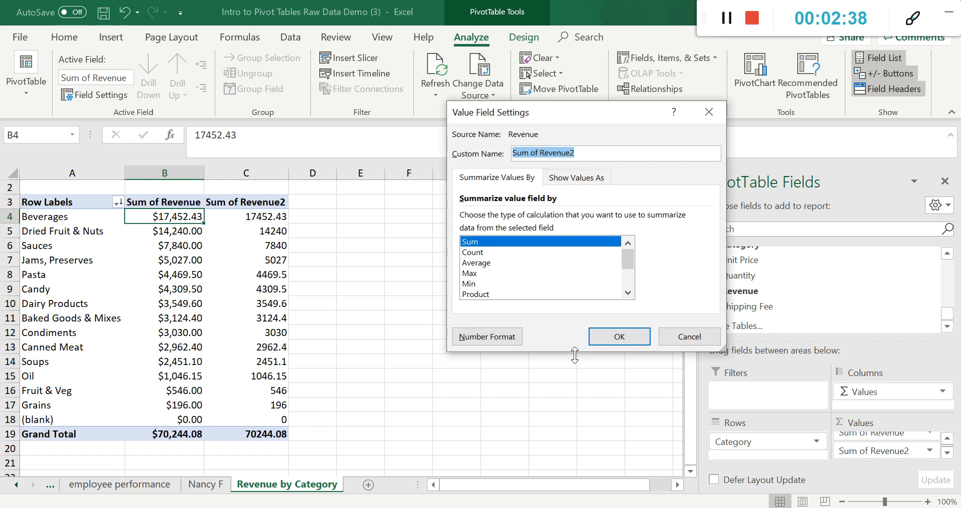
{"action": "left_click", "coordinate": [582, 179]}
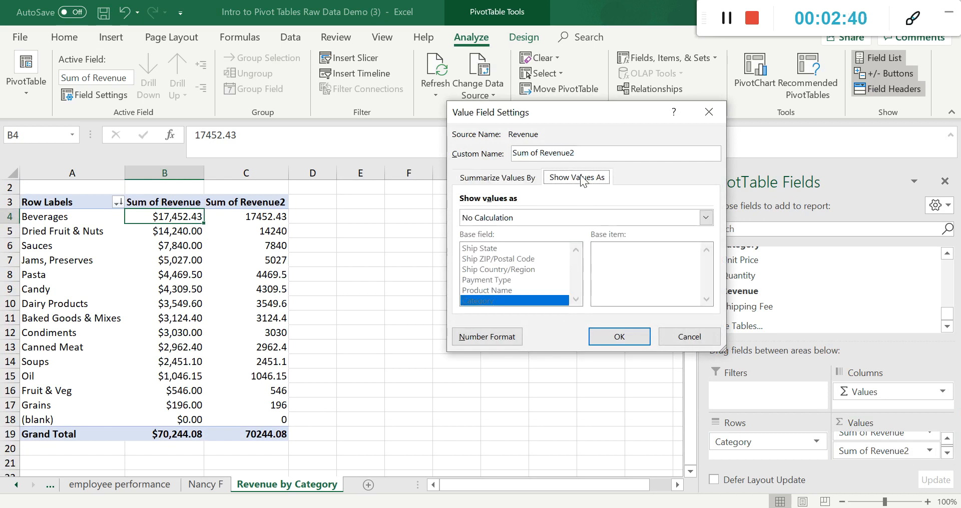
{"action": "left_click", "coordinate": [526, 181]}
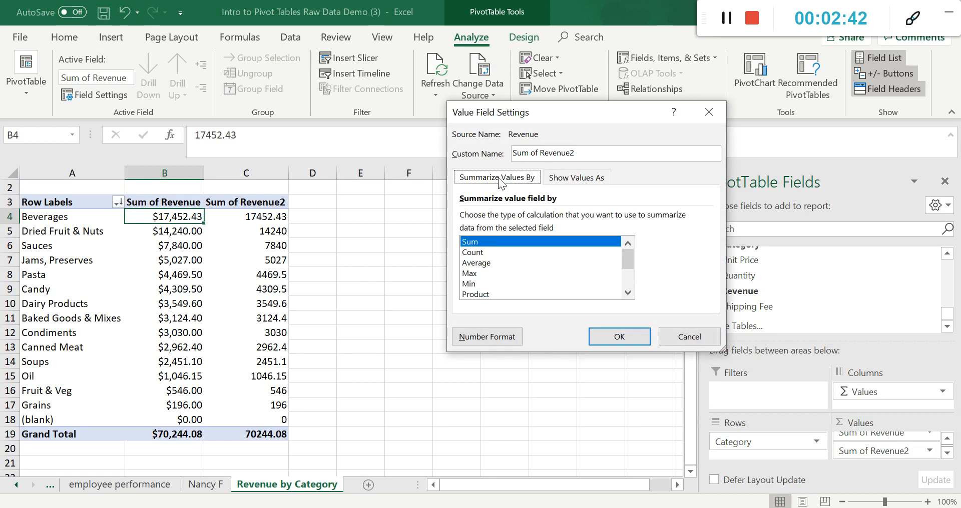
{"action": "left_click", "coordinate": [569, 179]}
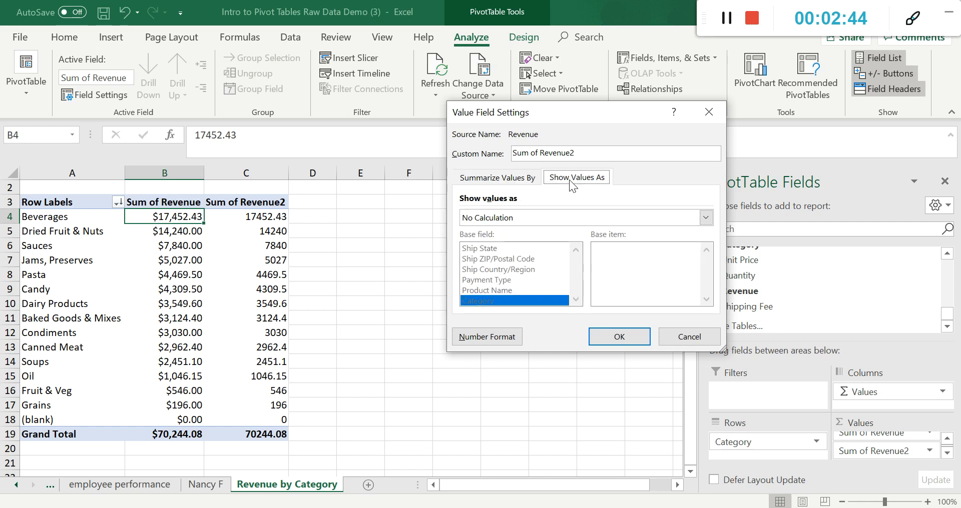
{"action": "left_click", "coordinate": [706, 218]}
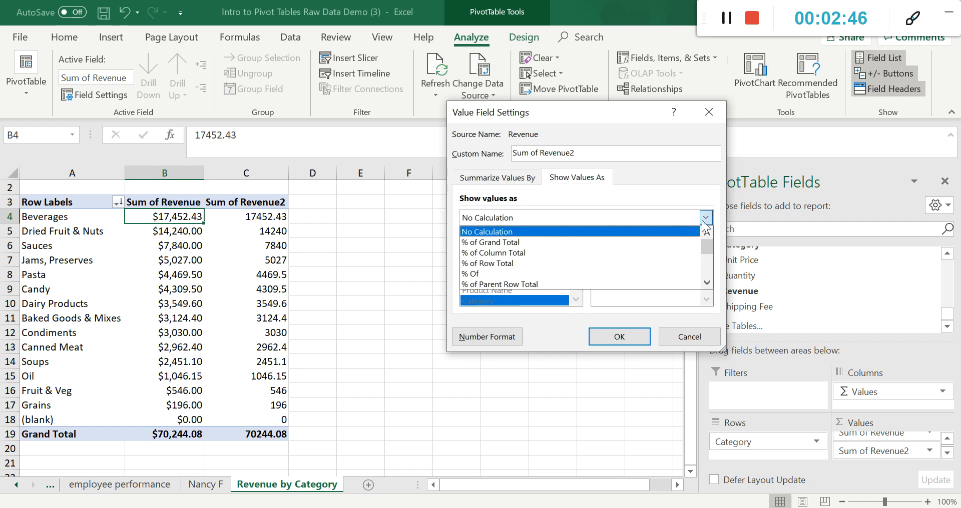
{"action": "left_click", "coordinate": [626, 245]}
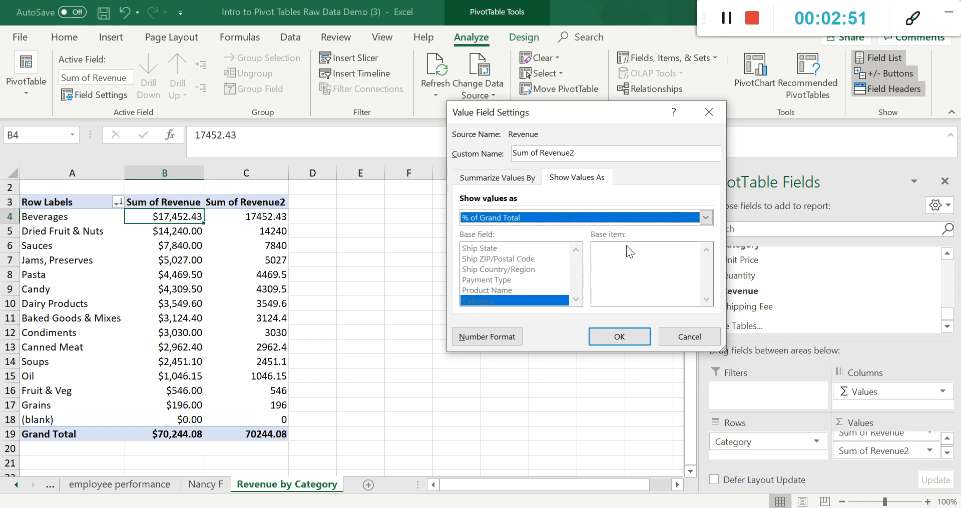
{"action": "left_click", "coordinate": [619, 337]}
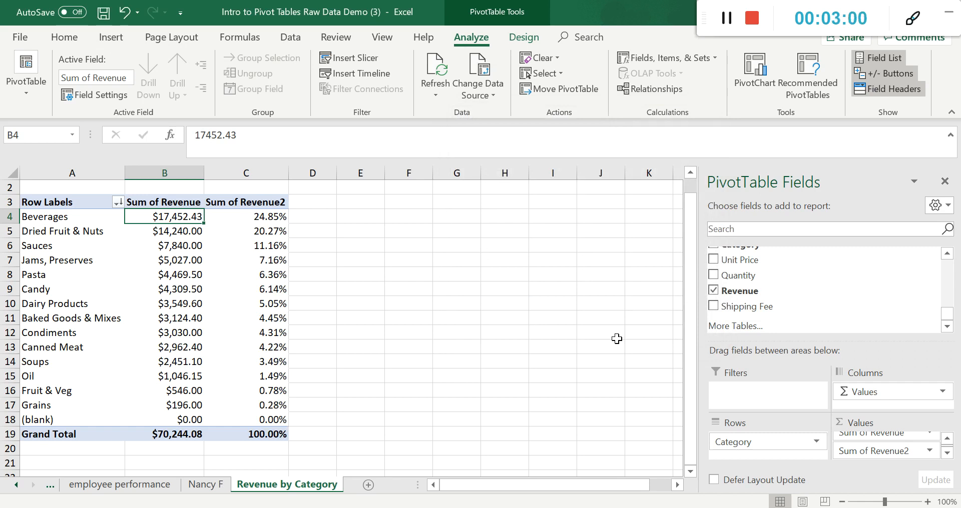
- Rename the Sum of Revenue2 value field as Percentage of Revenue
{"action": "left_click", "coordinate": [270, 203]}
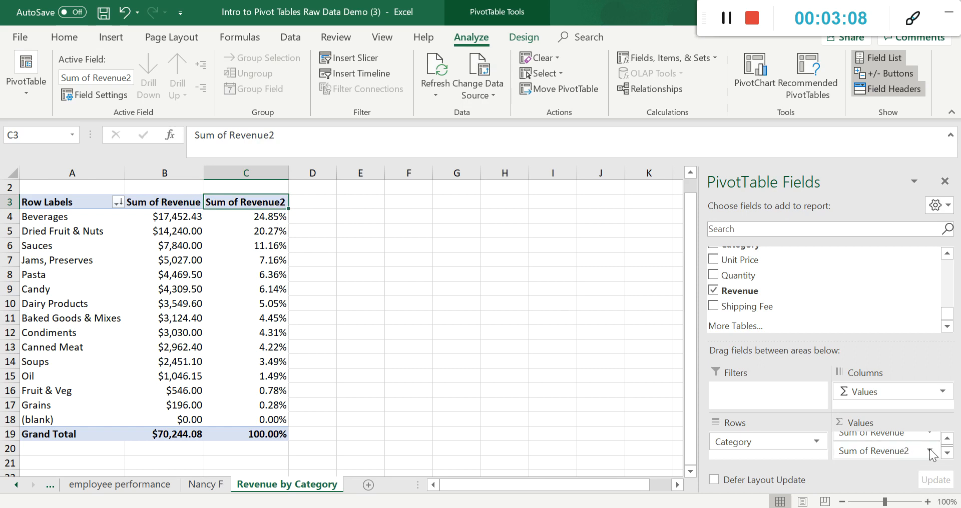
{"action": "left_click", "coordinate": [726, 15]}
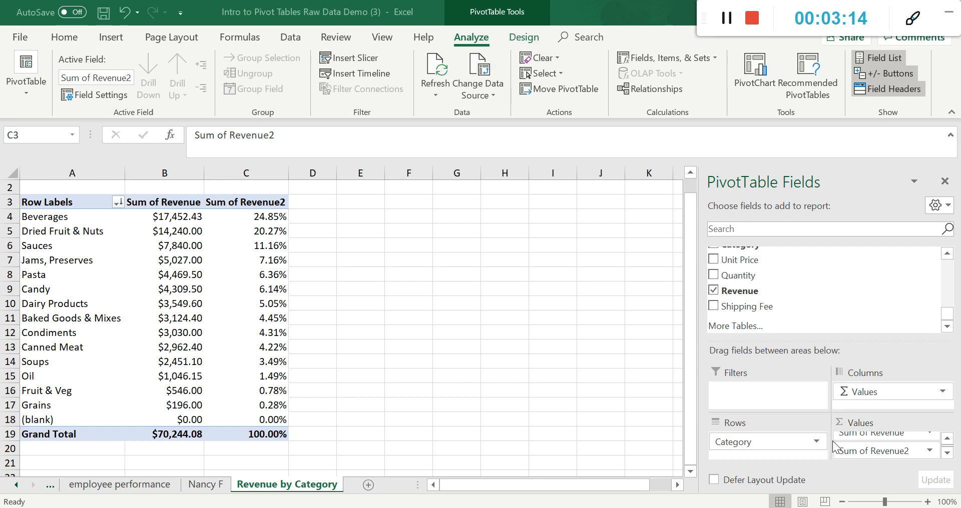
{"action": "left_click", "coordinate": [863, 450]}
{"action": "left_click", "coordinate": [863, 451]}
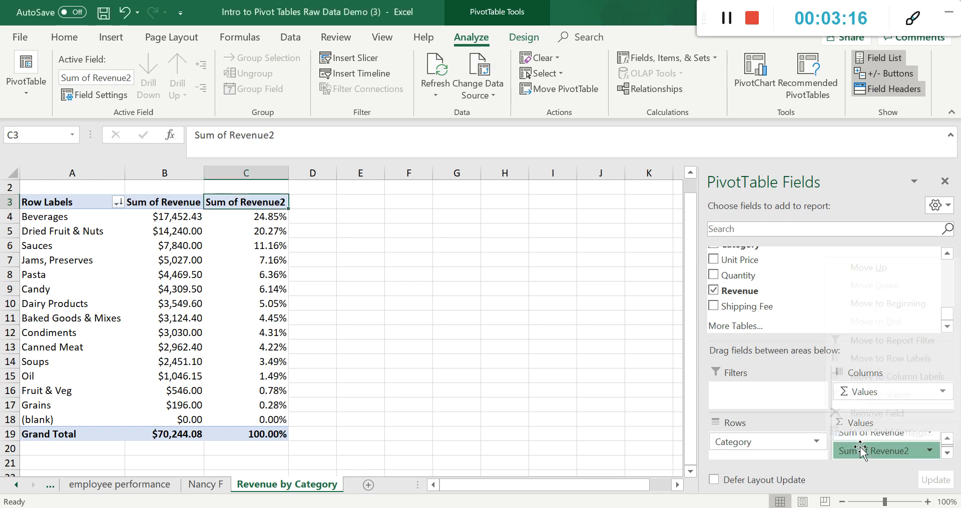
{"action": "left_click", "coordinate": [872, 438]}
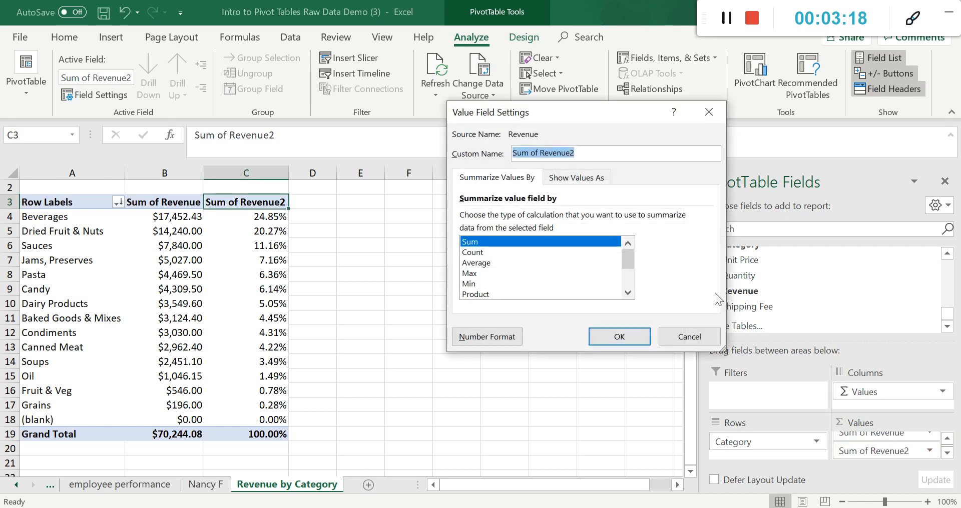
{"action": "key", "text": "BackSpace"}
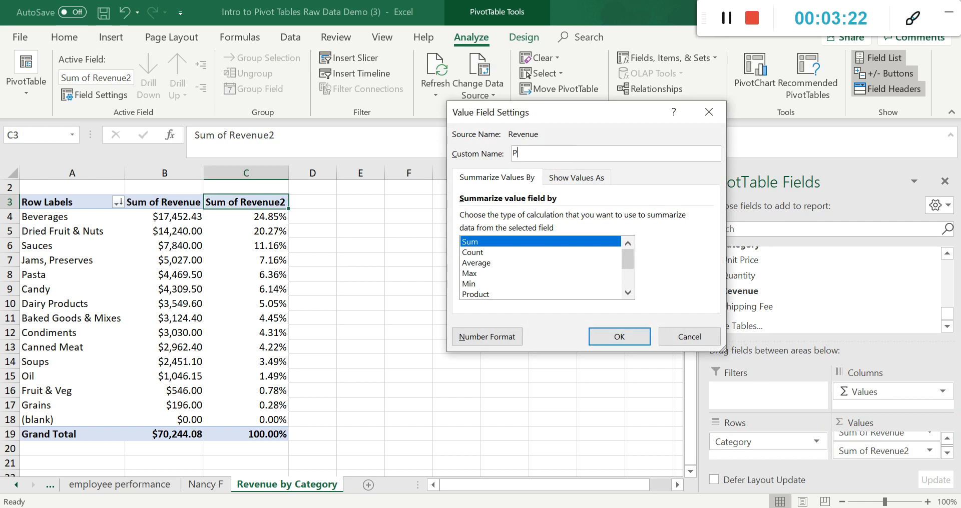
{"action": "type", "text": "Percentage of Sales"}
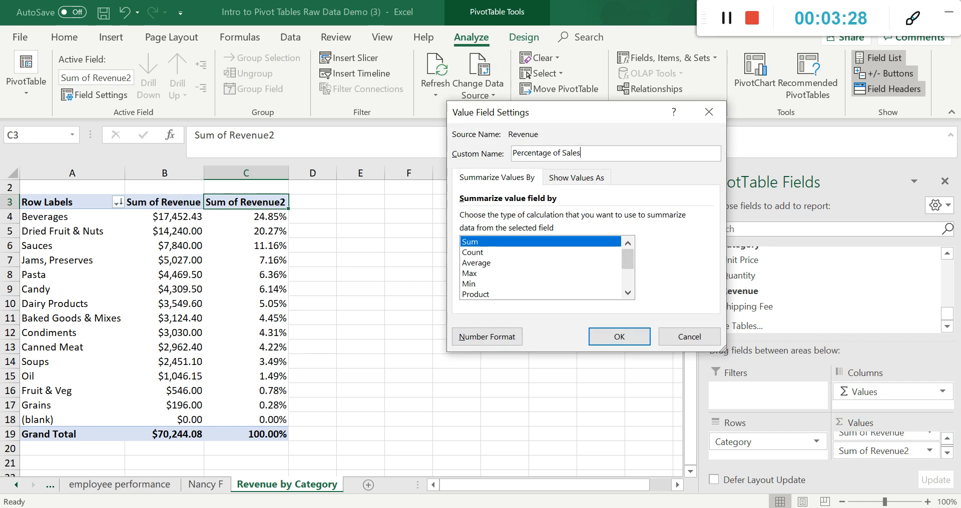
{"action": "key", "text": "BackSpace"}
{"action": "key", "text": "BackSpace"}
{"action": "key", "text": "BackSpace"}
{"action": "key", "text": "BackSpace"}
{"action": "key", "text": "BackSpace"}
{"action": "type", "text": "Revenue"}
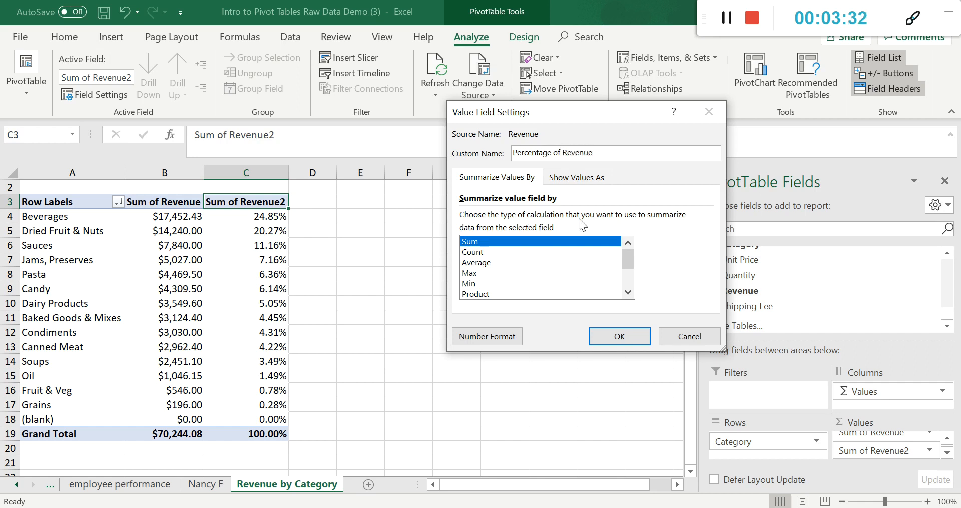
{"action": "left_click", "coordinate": [609, 337]}
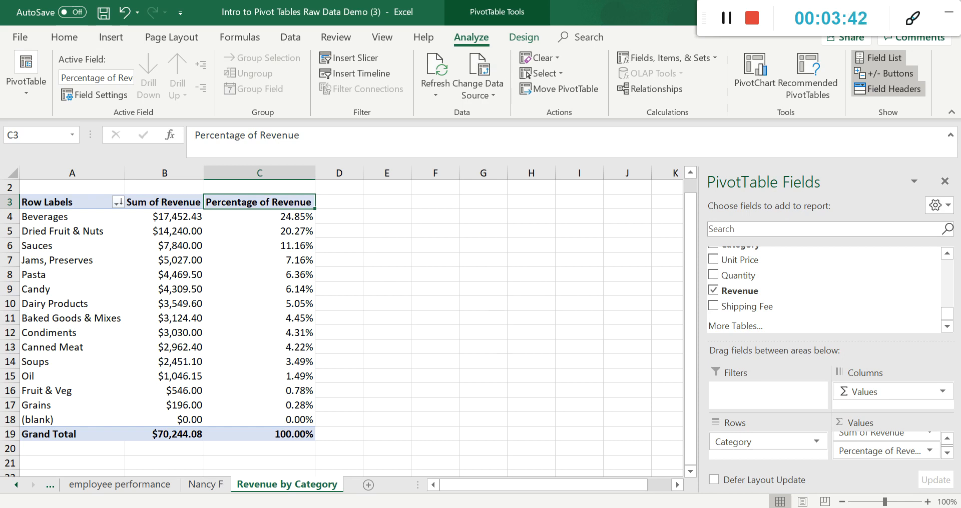
- Check the percentage of sales and quantity instructions in Word, and add the Quantity field to the pivot table's values in Excel
{"action": "key", "text": "alt+Tab"}
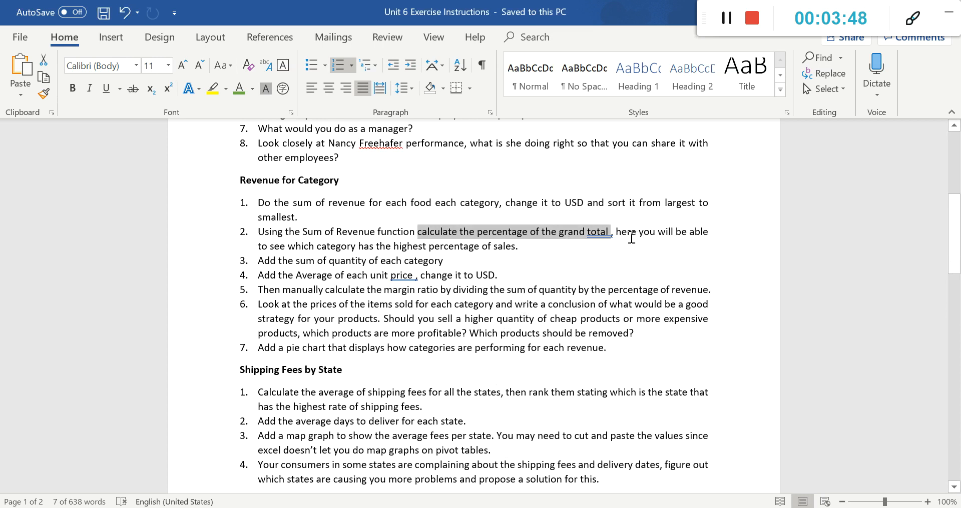
{"action": "left_click_drag", "start_coordinate": [289, 246], "coordinate": [515, 246]}
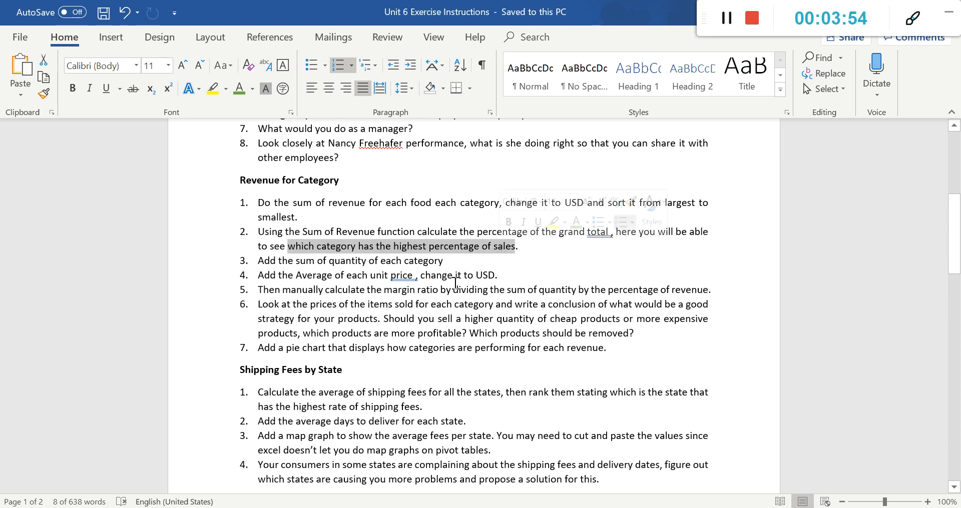
{"action": "left_click", "coordinate": [502, 507]}
{"action": "left_click", "coordinate": [551, 500]}
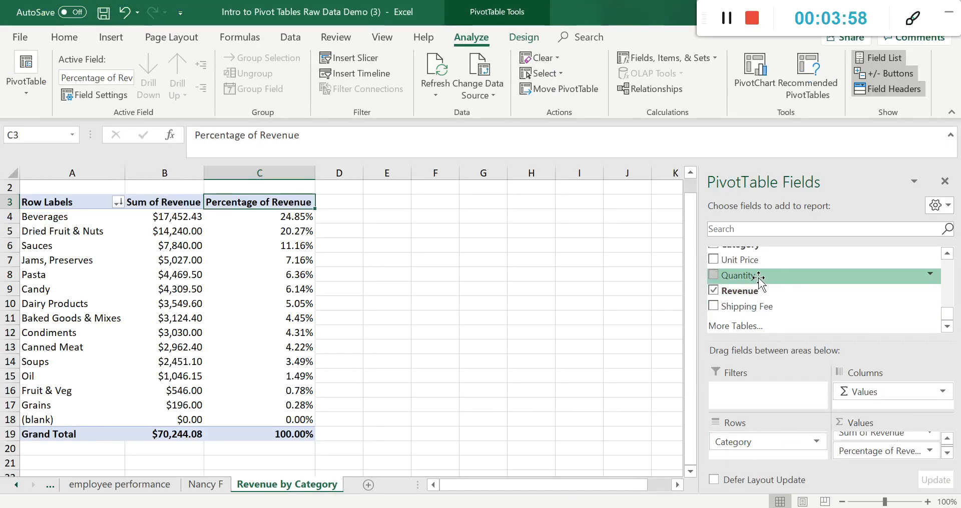
{"action": "left_click_drag", "start_coordinate": [756, 279], "coordinate": [873, 465]}
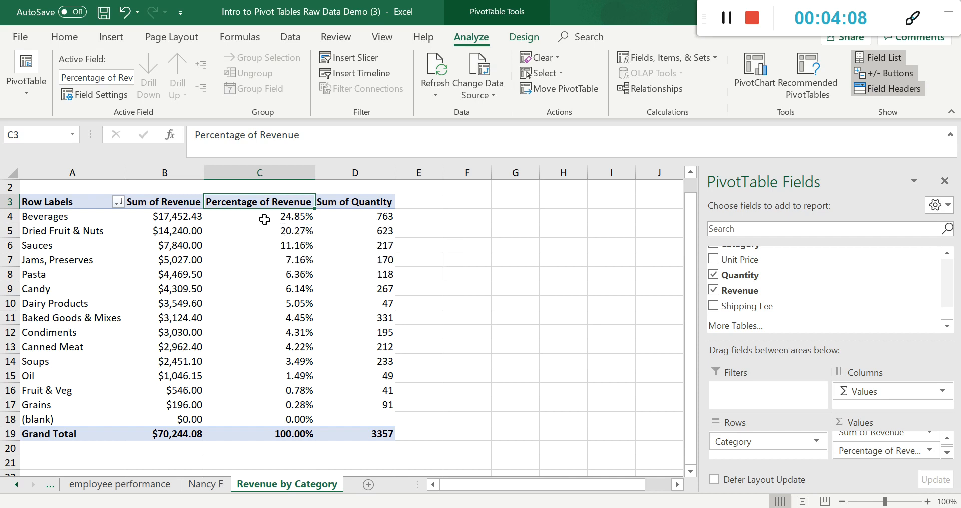
- Compare the revenue and quantity sold of Beverages, Dairy Products and Candy in the pivot table
{"action": "left_click", "coordinate": [174, 218]}
{"action": "left_click", "coordinate": [383, 228]}
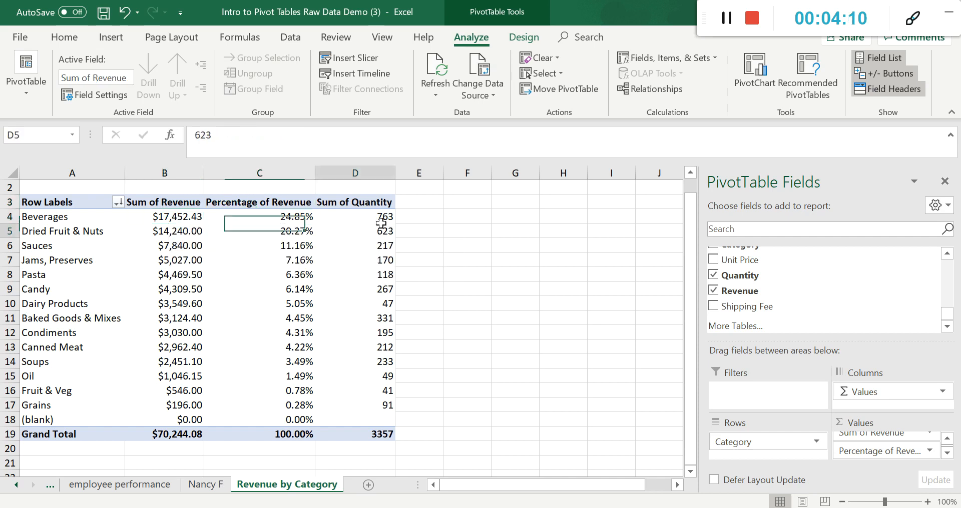
{"action": "left_click", "coordinate": [389, 216]}
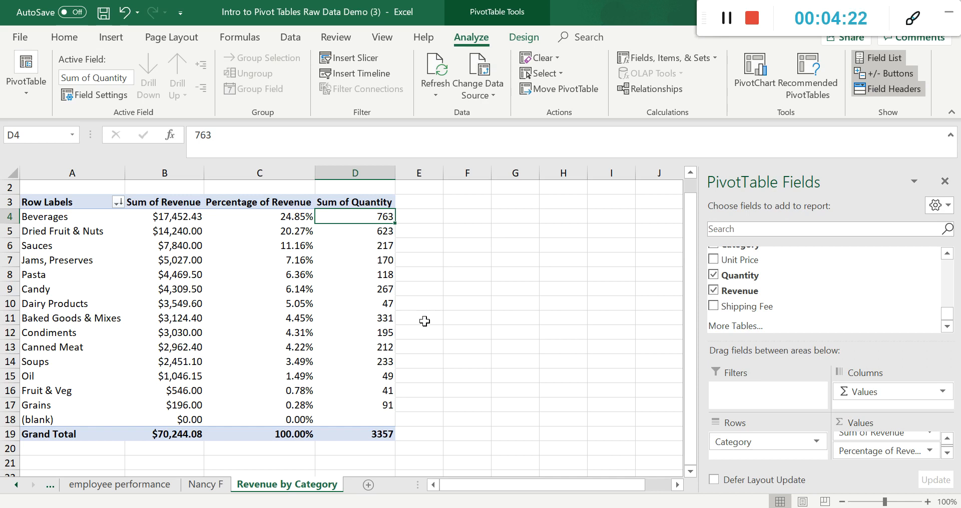
{"action": "left_click", "coordinate": [390, 305]}
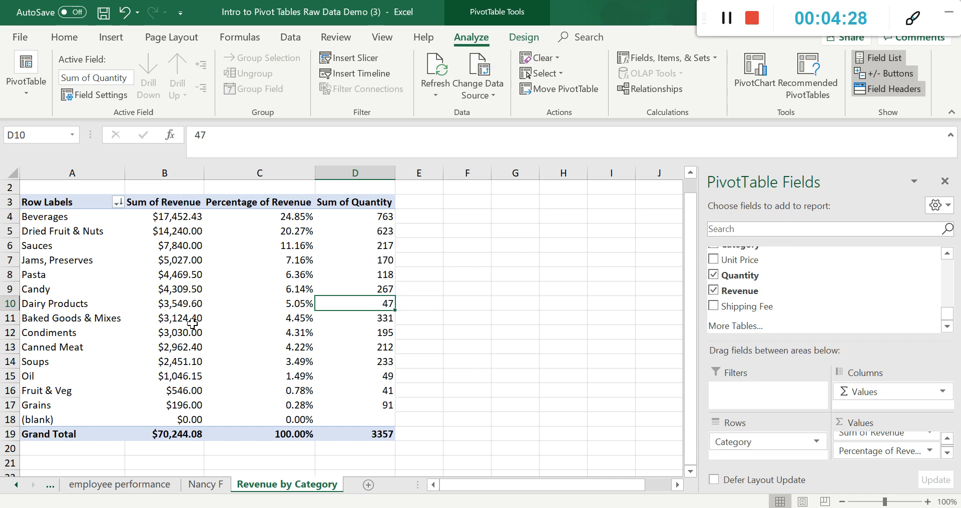
{"action": "mouse_move", "coordinate": [192, 302]}
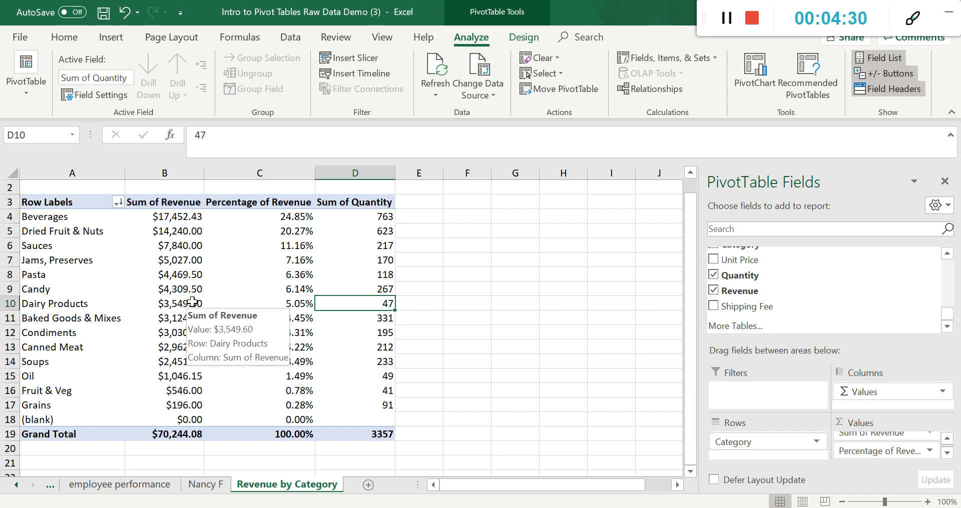
{"action": "mouse_move", "coordinate": [174, 288]}
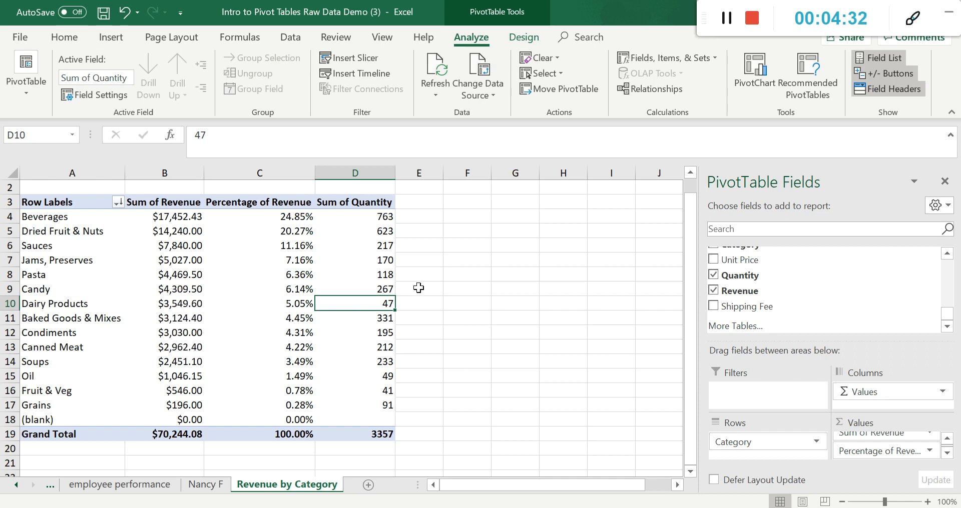
{"action": "mouse_move", "coordinate": [394, 291]}
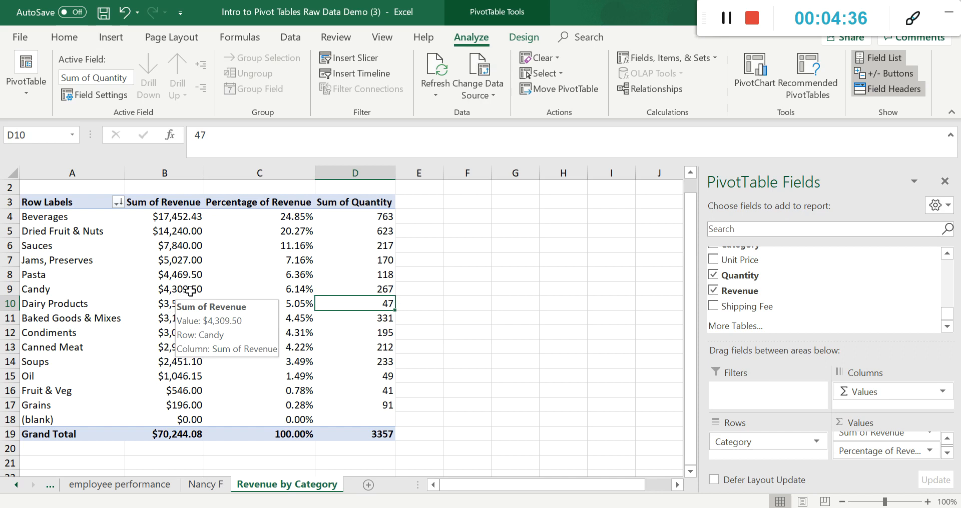
{"action": "mouse_move", "coordinate": [272, 323]}
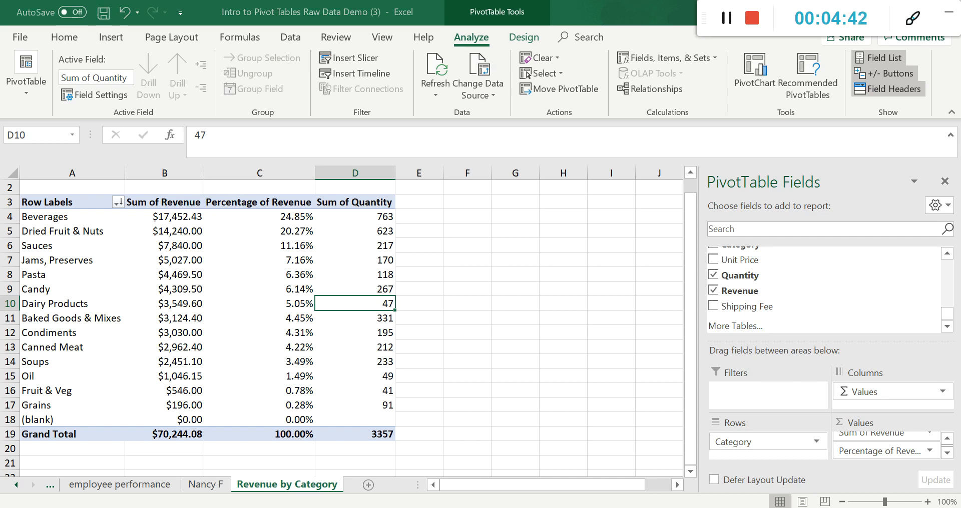
- Check the average unit price instruction in Word, and add the Unit Price field to the pivot table's values in the Demo (3) Excel workbook
{"action": "left_click", "coordinate": [501, 507]}
{"action": "left_click", "coordinate": [537, 507]}
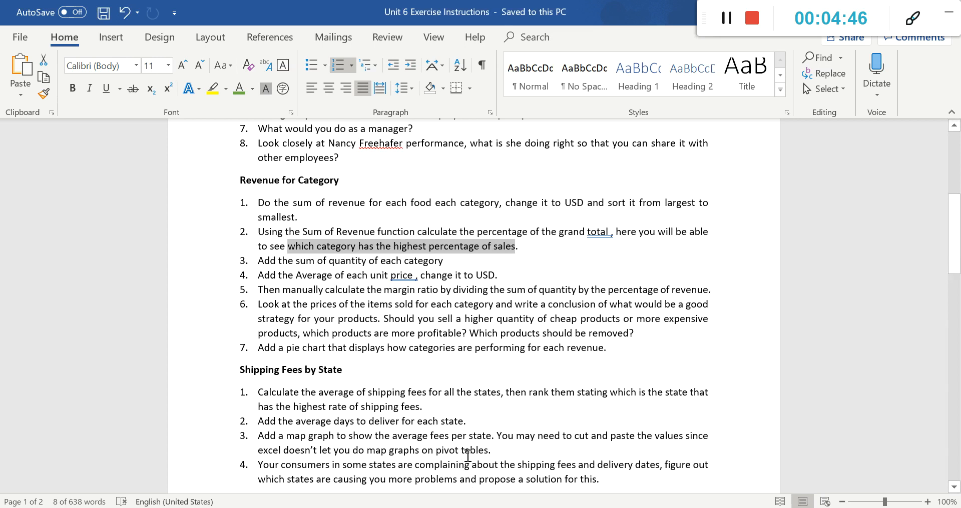
{"action": "left_click", "coordinate": [501, 507]}
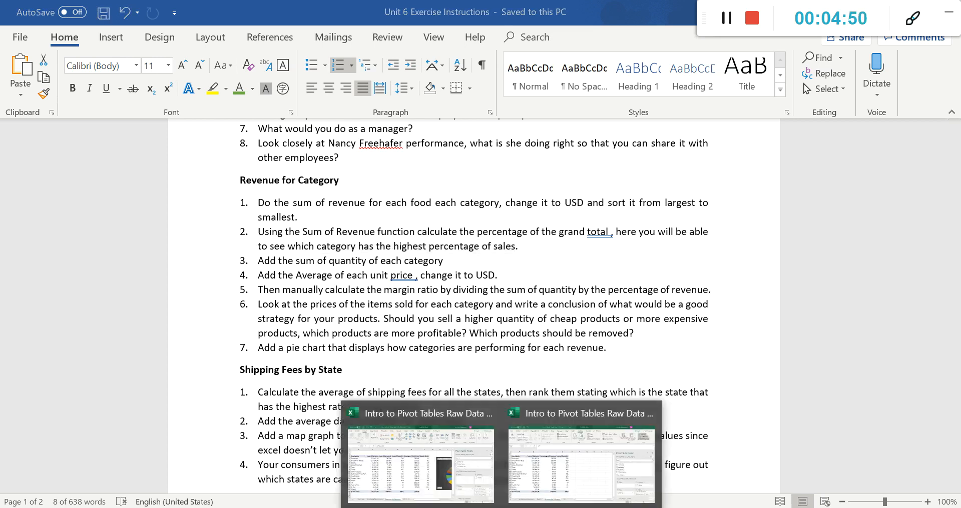
{"action": "left_click", "coordinate": [433, 465]}
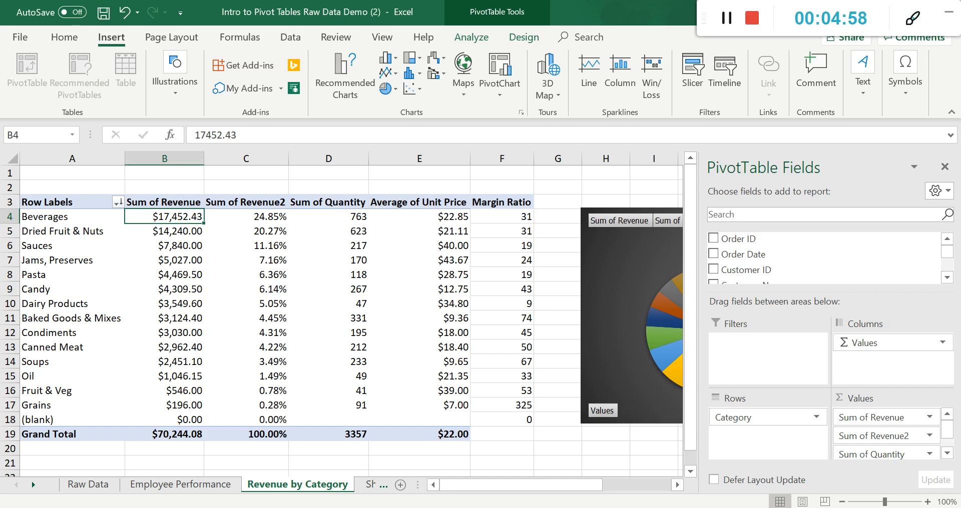
{"action": "left_click", "coordinate": [559, 488]}
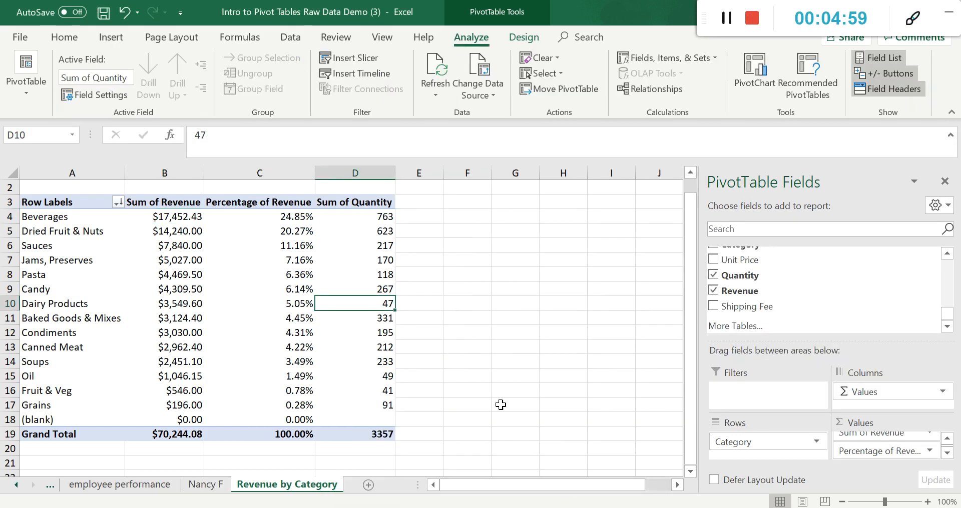
{"action": "left_click", "coordinate": [426, 205]}
{"action": "left_click", "coordinate": [383, 216]}
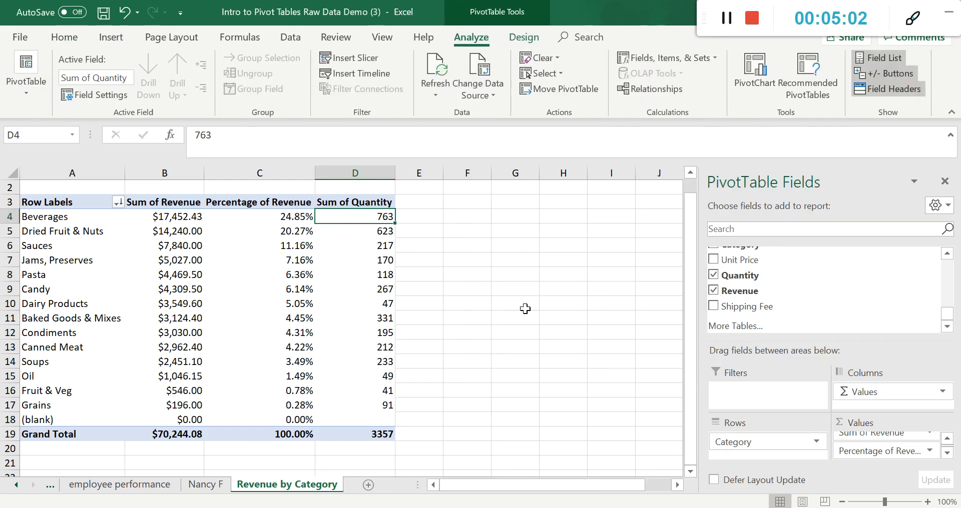
{"action": "left_click_drag", "start_coordinate": [782, 261], "coordinate": [869, 458]}
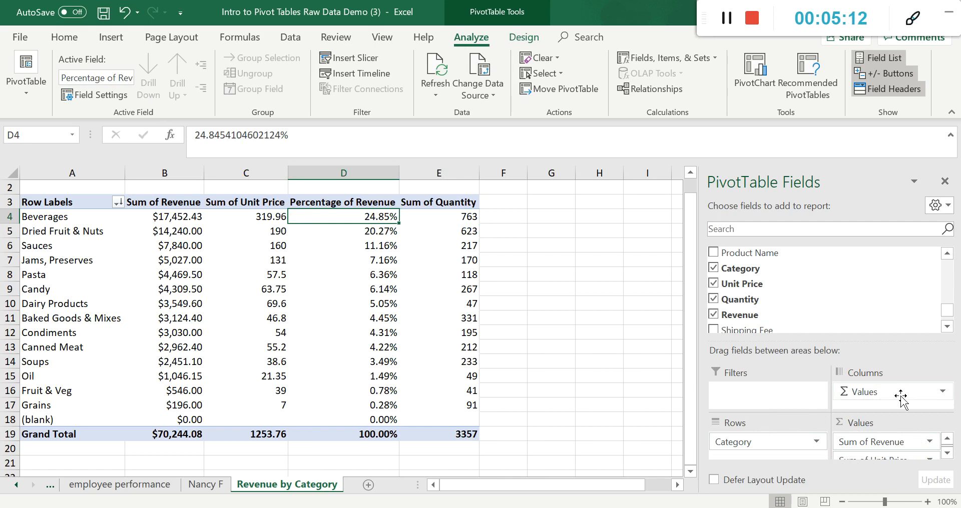
- Move the Sum of Unit Price value field below Sum of Quantity so it is the pivot table's last value column
{"action": "left_click", "coordinate": [946, 456]}
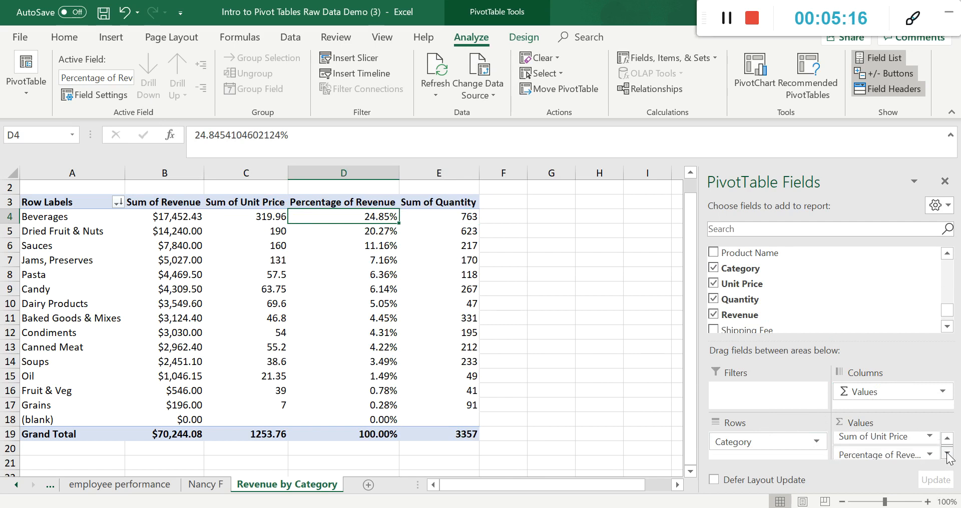
{"action": "left_click_drag", "start_coordinate": [899, 440], "coordinate": [877, 467]}
{"action": "scroll", "coordinate": [911, 451], "scroll_direction": "down", "scroll_amount": 1}
{"action": "scroll", "coordinate": [906, 453], "scroll_direction": "up", "scroll_amount": 2}
{"action": "left_click_drag", "start_coordinate": [903, 452], "coordinate": [907, 471]}
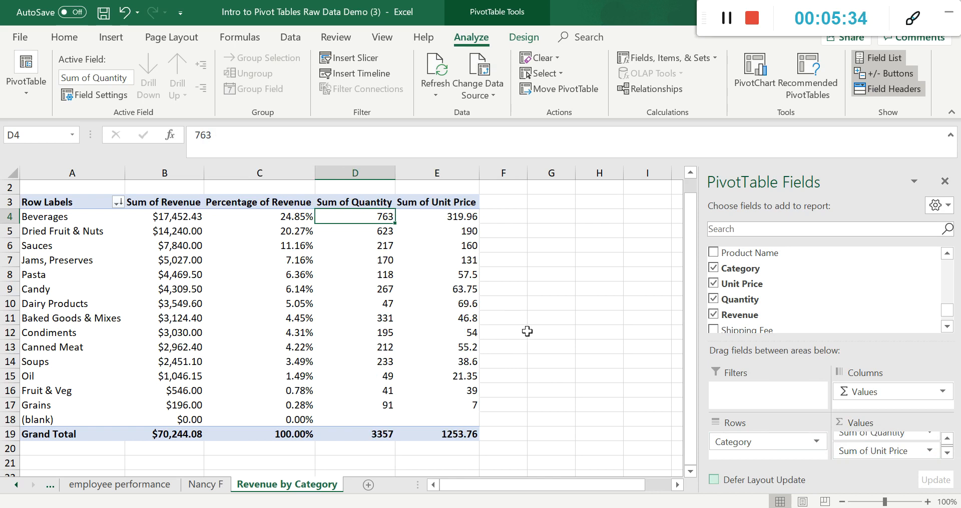
- Summarize the Unit Price value field by Average instead of Sum
{"action": "left_click", "coordinate": [873, 452]}
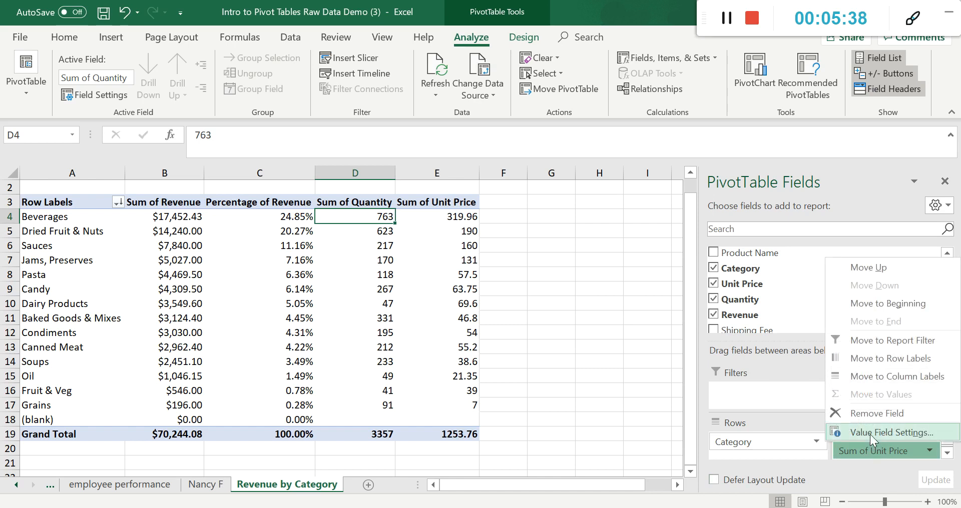
{"action": "left_click", "coordinate": [871, 434]}
{"action": "left_click", "coordinate": [483, 262]}
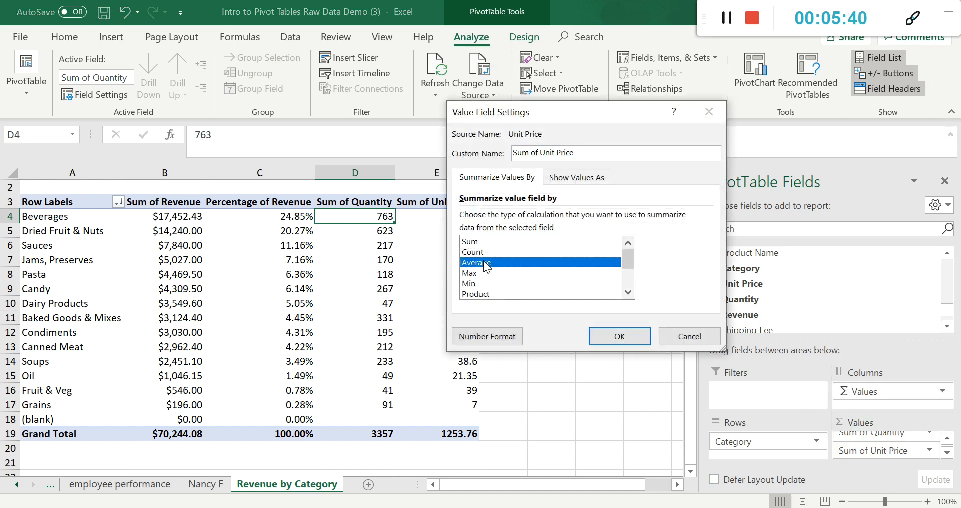
{"action": "left_click", "coordinate": [629, 332]}
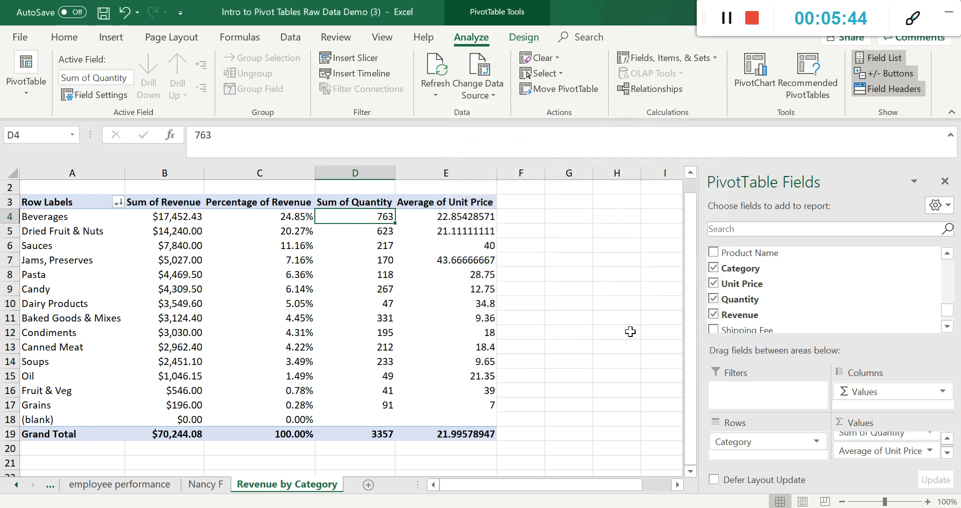
- Format the Average of Unit Price value field as Currency with the $ symbol and two decimal places
{"action": "left_click", "coordinate": [876, 452]}
{"action": "left_click", "coordinate": [875, 432]}
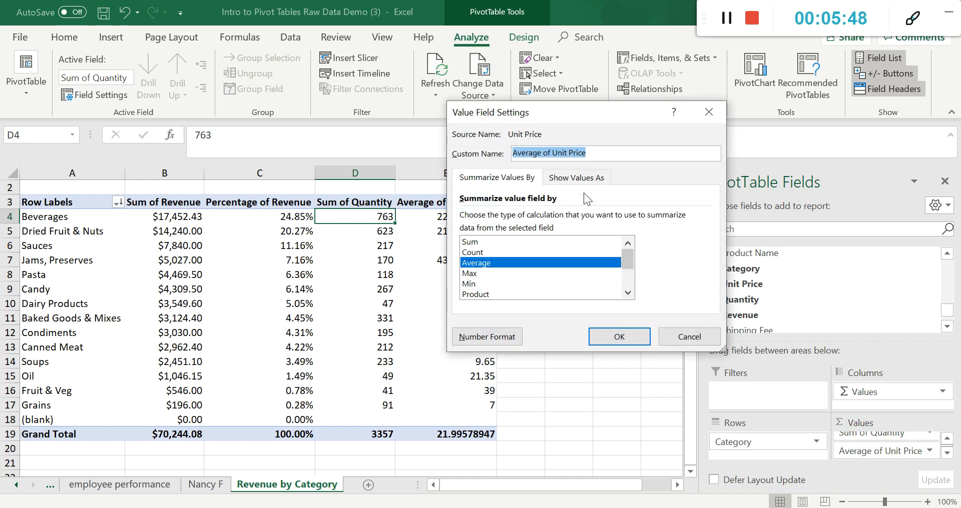
{"action": "left_click", "coordinate": [485, 334]}
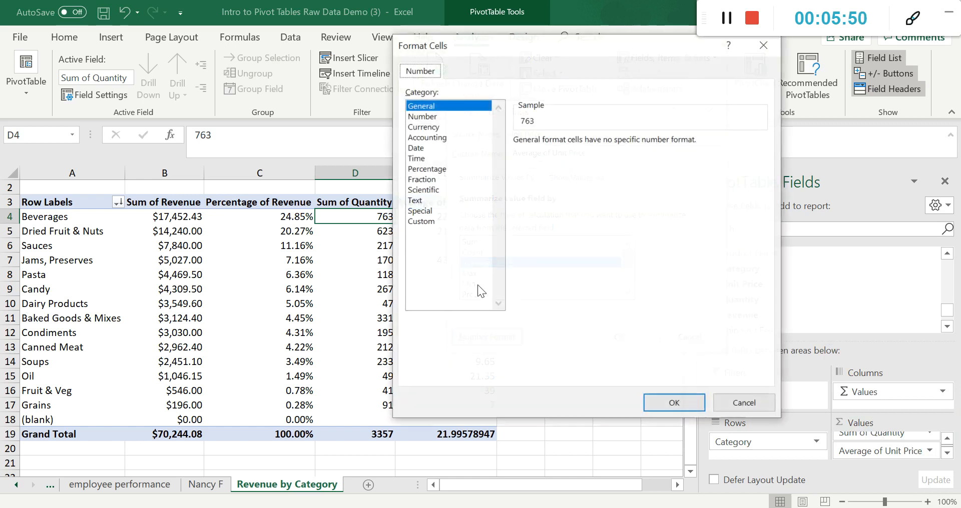
{"action": "left_click", "coordinate": [423, 127]}
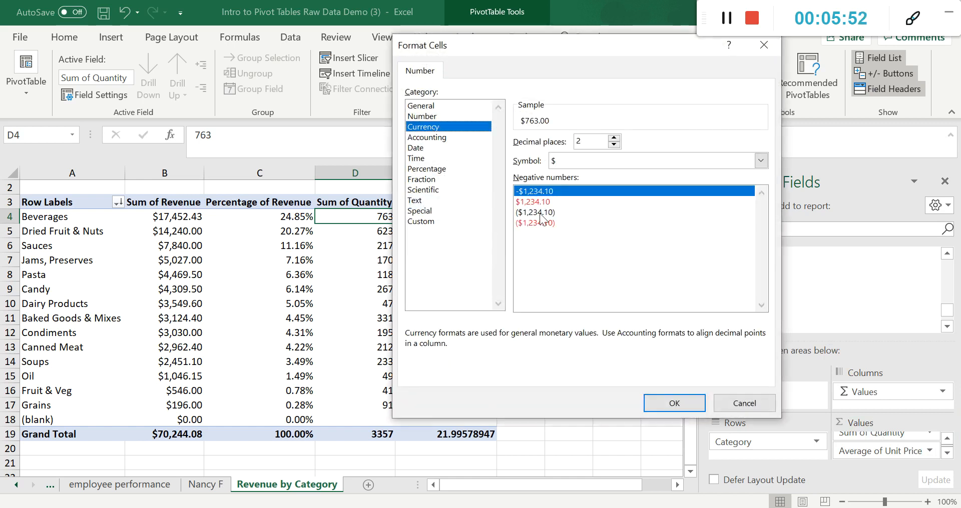
{"action": "left_click", "coordinate": [673, 403]}
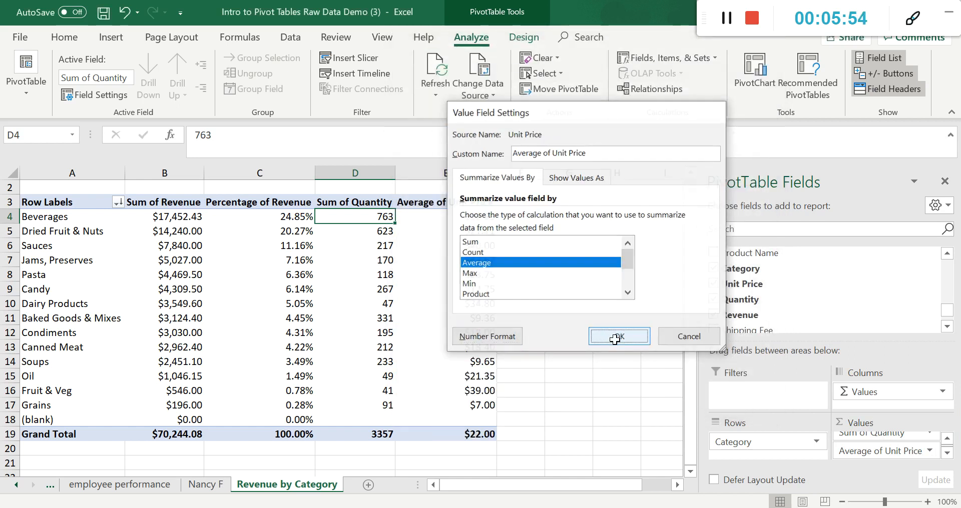
{"action": "left_click", "coordinate": [618, 336]}
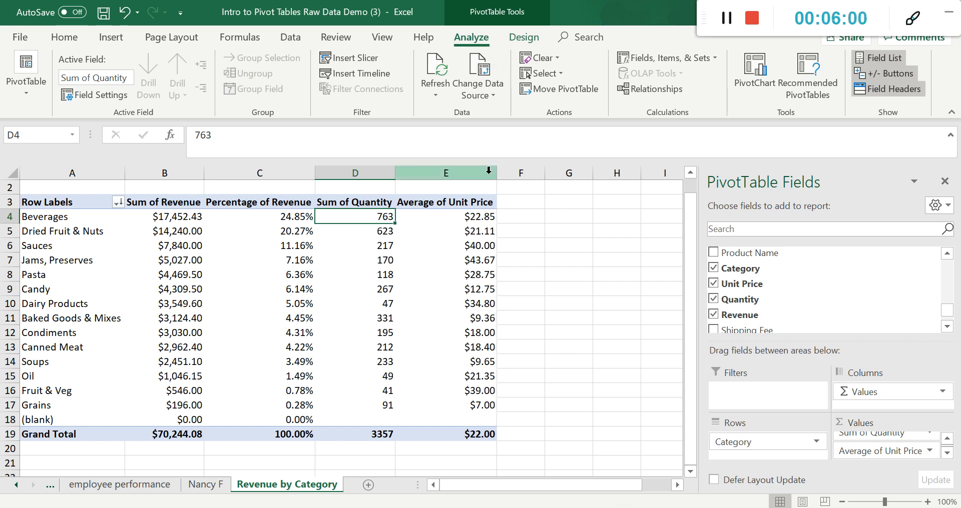
- Review the Beverages quantity and average unit price, and check the Margin Ratio formula in cell F4 of the Demo (2) workbook
{"action": "left_click", "coordinate": [483, 222]}
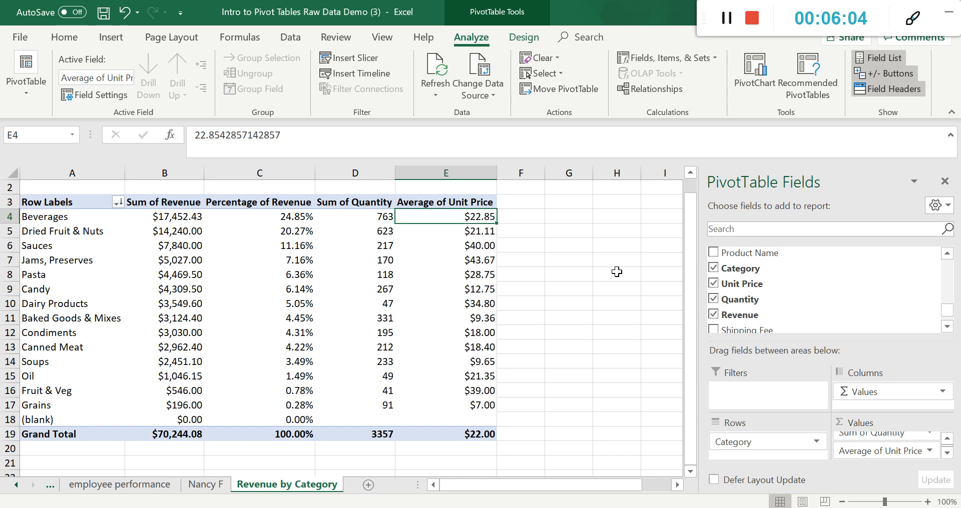
{"action": "key", "text": "Left"}
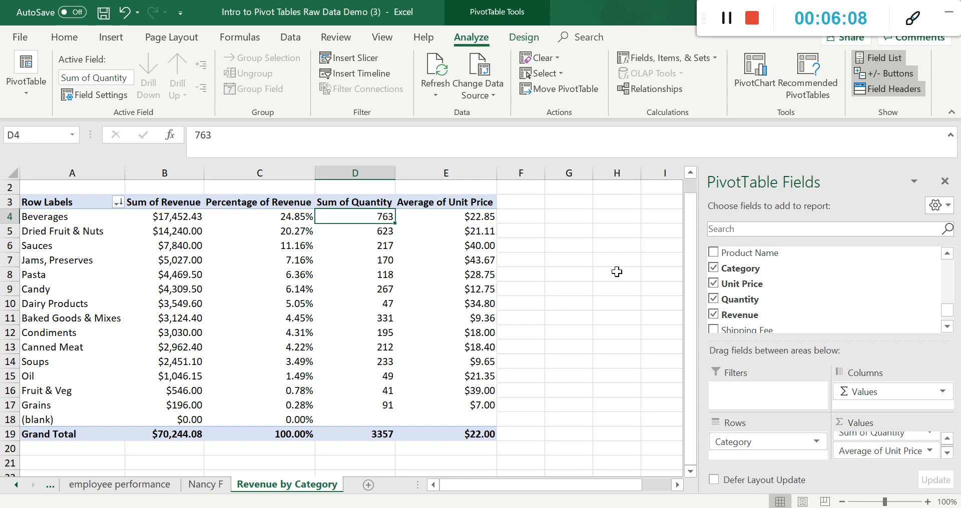
{"action": "key", "text": "Right"}
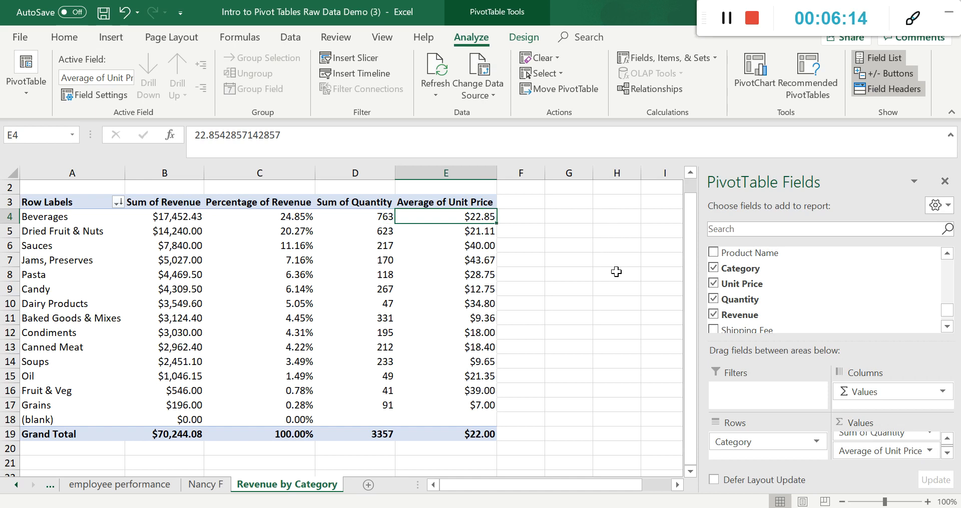
{"action": "mouse_move", "coordinate": [502, 506]}
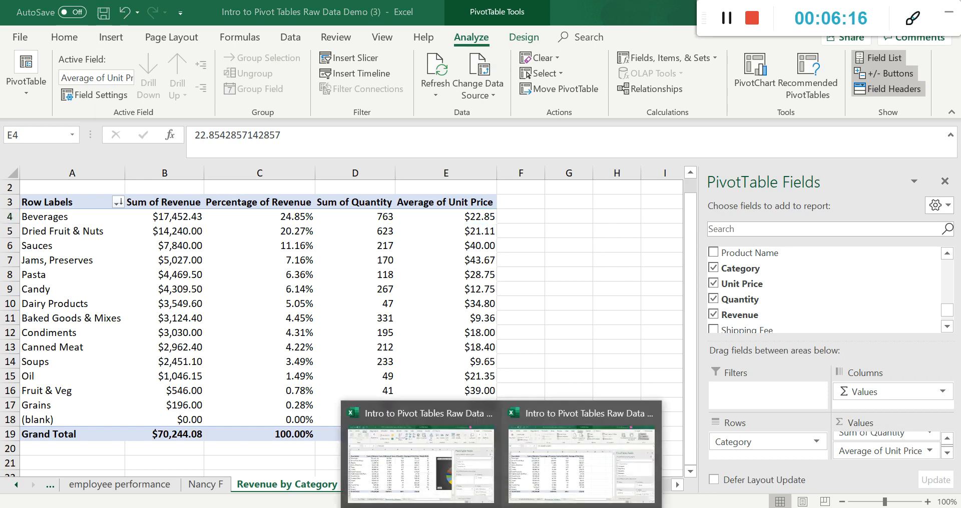
{"action": "left_click", "coordinate": [405, 484]}
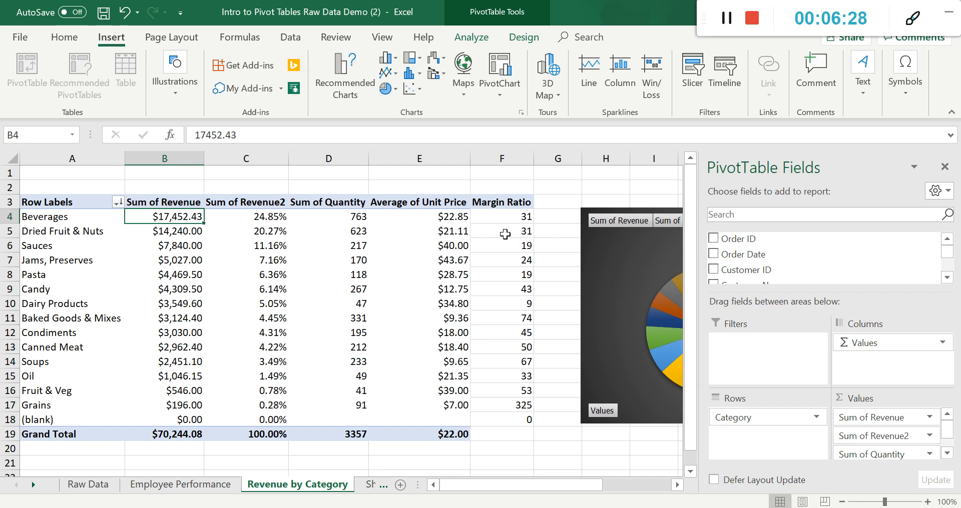
{"action": "left_click", "coordinate": [504, 220]}
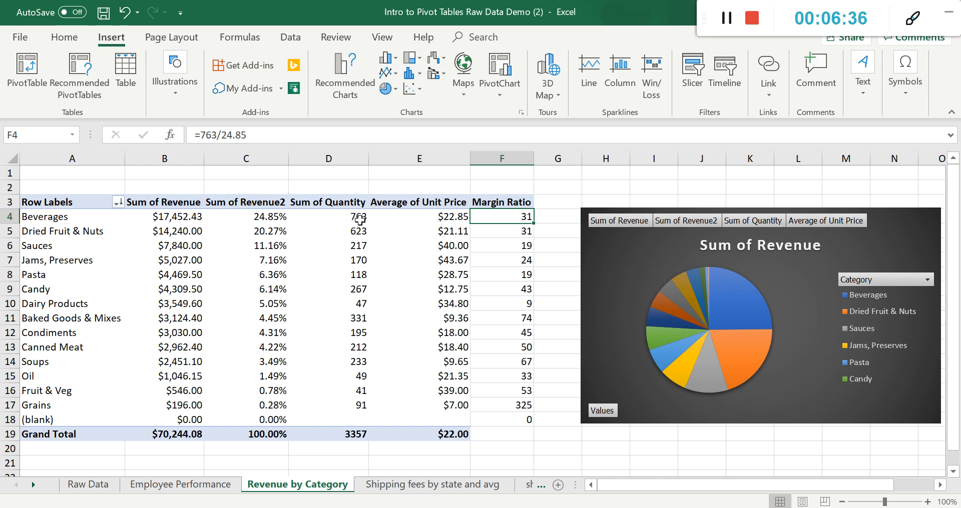
{"action": "mouse_move", "coordinate": [353, 219]}
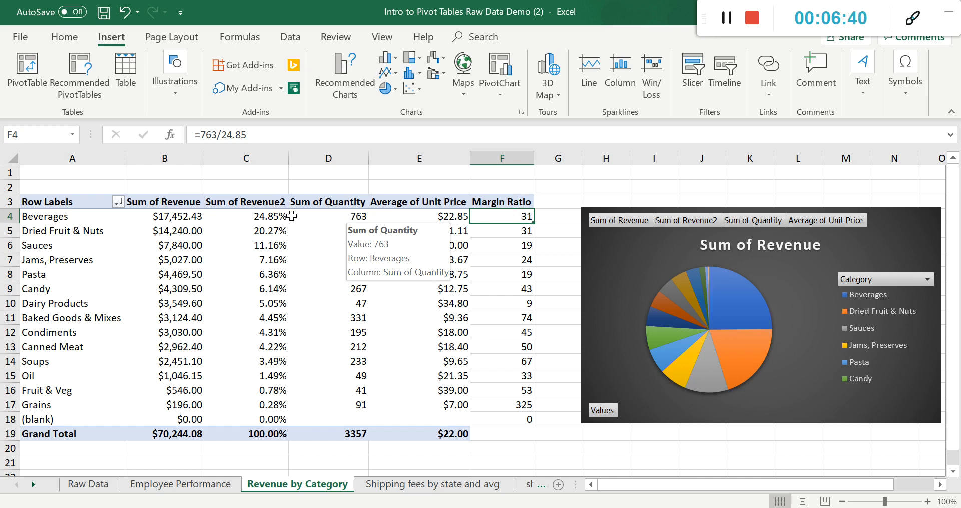
{"action": "mouse_move", "coordinate": [262, 217]}
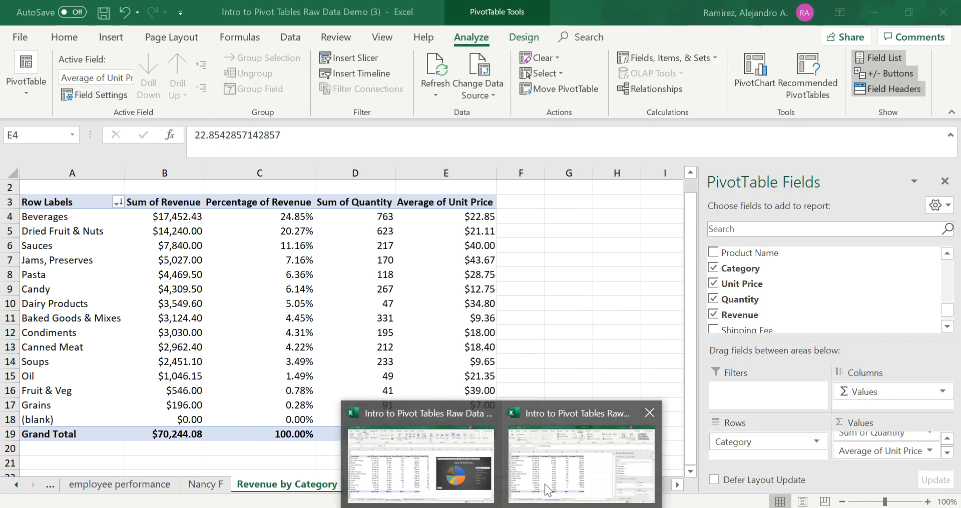
- Return to the Demo (3) workbook and enter =763/24.85 in cell F4 beside the Beverages row
{"action": "left_click", "coordinate": [544, 485]}
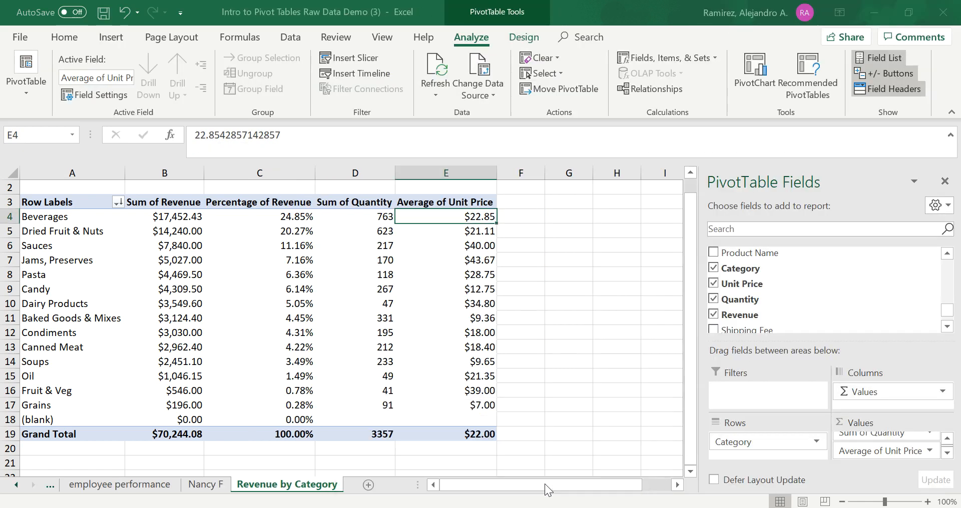
{"action": "left_click", "coordinate": [521, 220]}
{"action": "type", "text": "="}
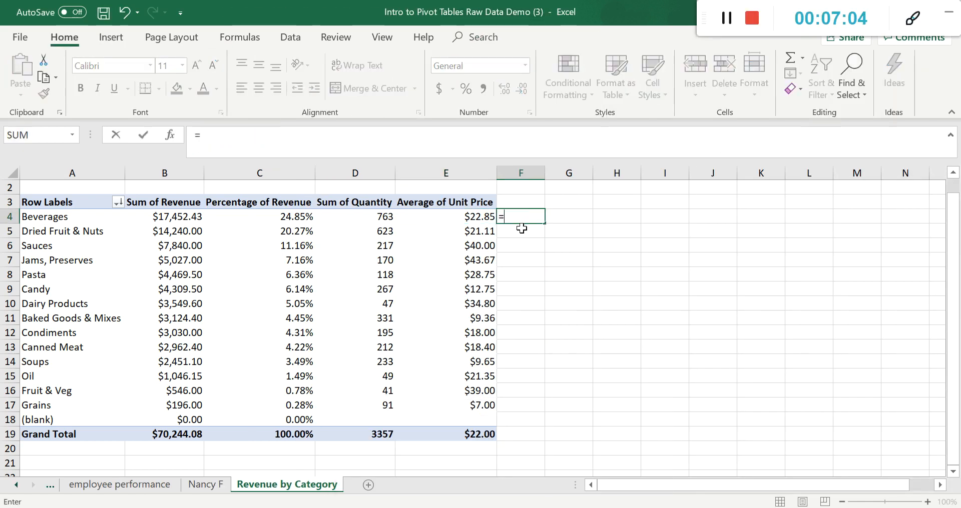
{"action": "type", "text": "763/"}
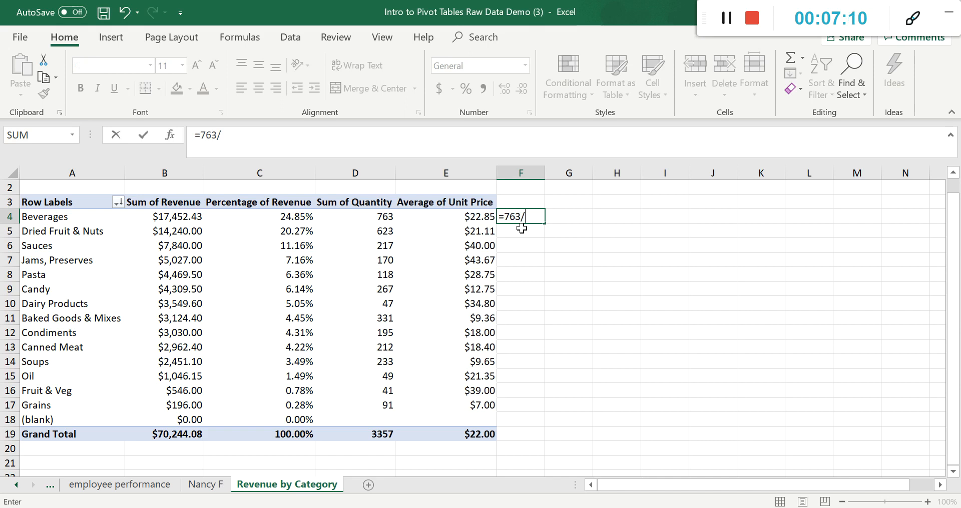
{"action": "type", "text": "85"}
{"action": "key", "text": "Return"}
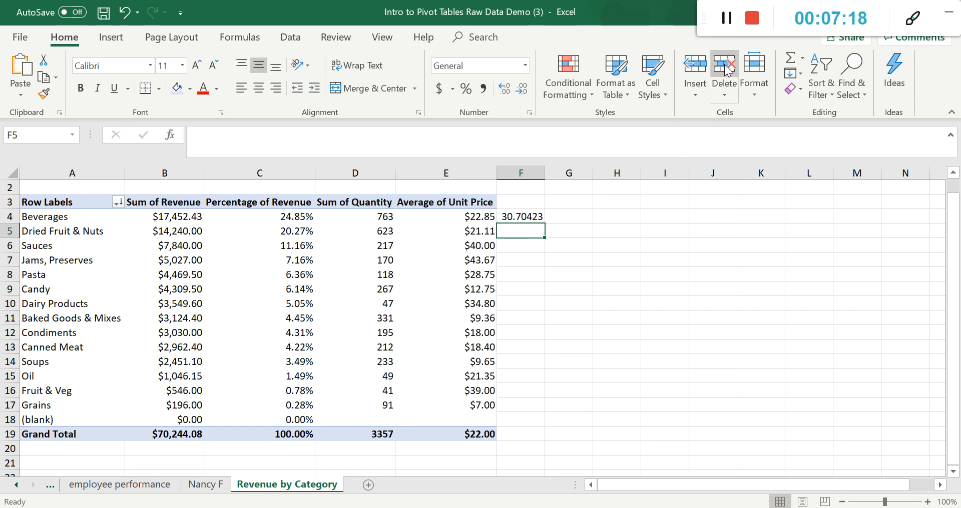
- Reduce the number in cell F4 to zero decimal places
{"action": "left_click", "coordinate": [731, 17]}
{"action": "left_click", "coordinate": [527, 217]}
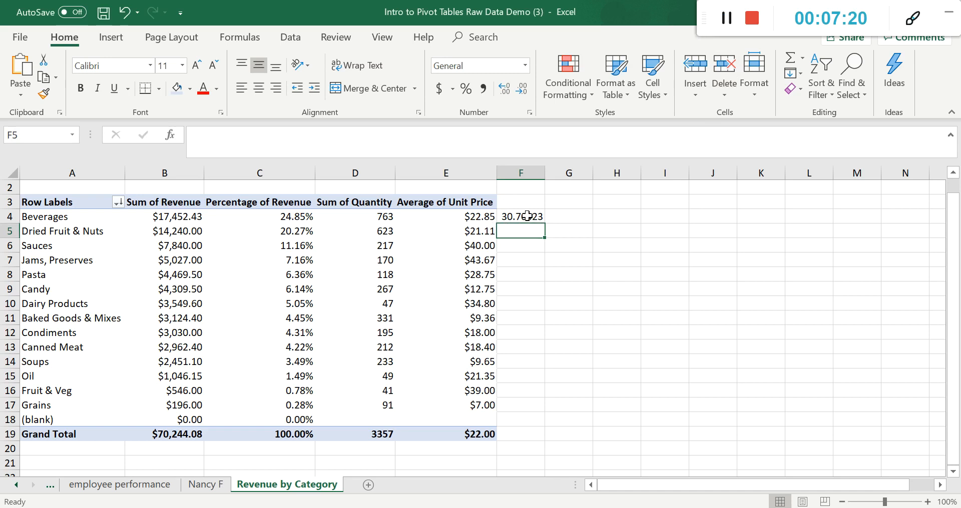
{"action": "key", "text": "BackSpace"}
{"action": "left_click", "coordinate": [527, 216]}
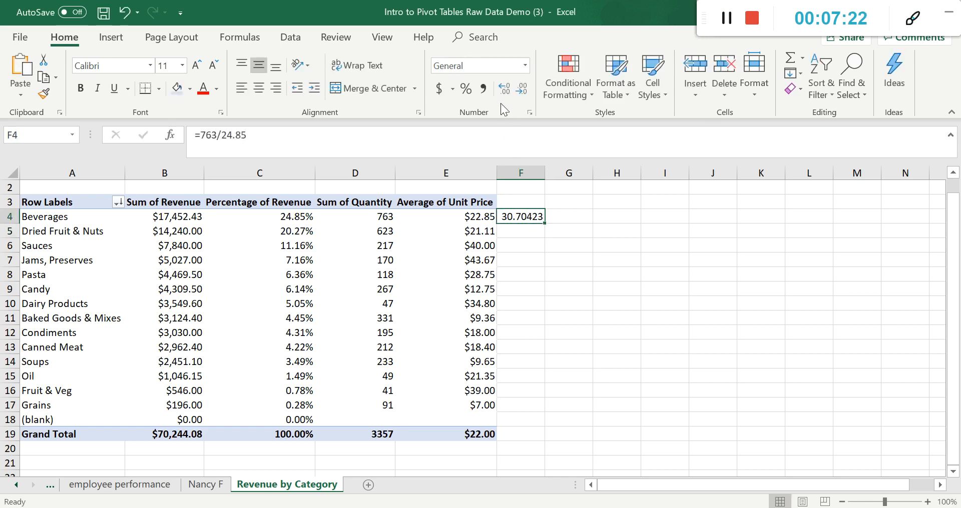
{"action": "left_click", "coordinate": [519, 88]}
{"action": "left_click", "coordinate": [519, 88]}
{"action": "left_click", "coordinate": [518, 88]}
{"action": "left_click", "coordinate": [518, 89]}
{"action": "left_click", "coordinate": [519, 88]}
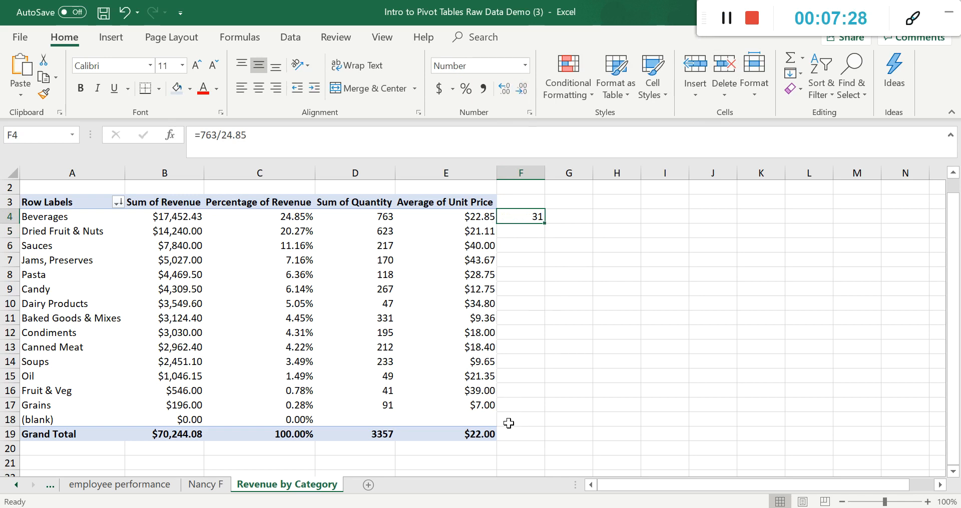
- Copy the Margin Ratio cells F4:F18 from the Demo (2) workbook and paste them into Demo (3) starting at cell F4
{"action": "left_click", "coordinate": [501, 507]}
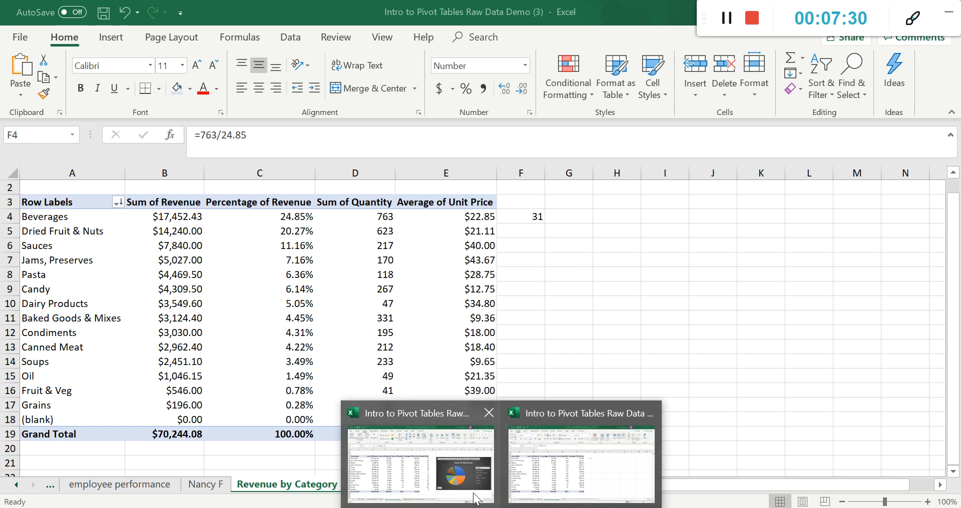
{"action": "left_click", "coordinate": [475, 499]}
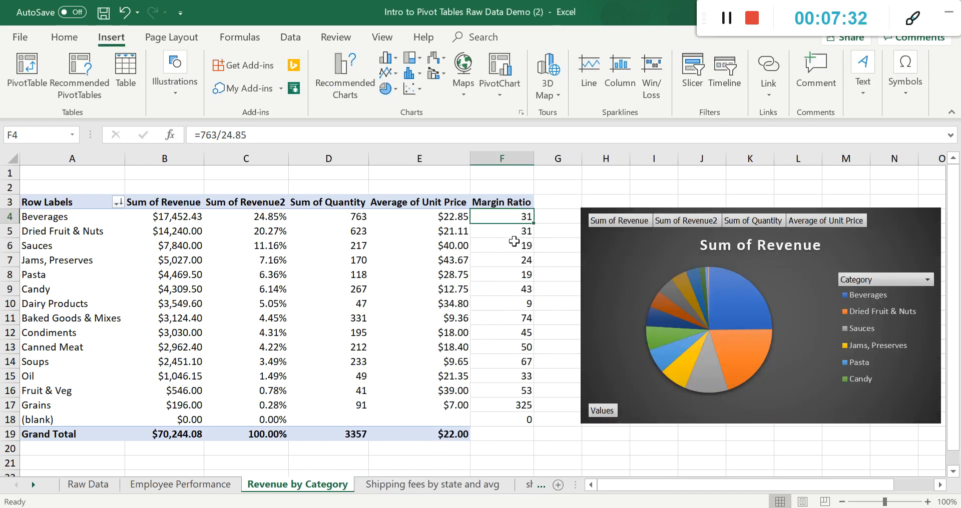
{"action": "left_click_drag", "start_coordinate": [503, 217], "coordinate": [517, 418]}
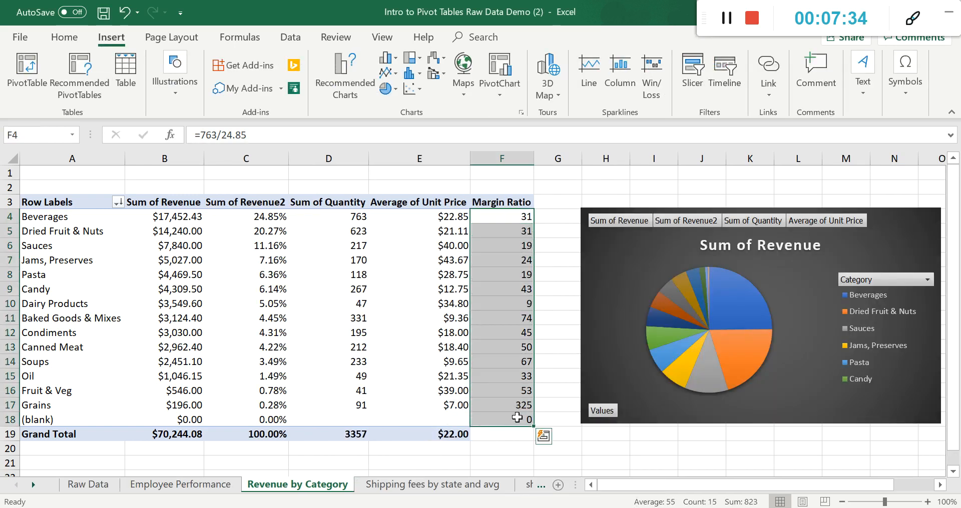
{"action": "key", "text": "ctrl+c"}
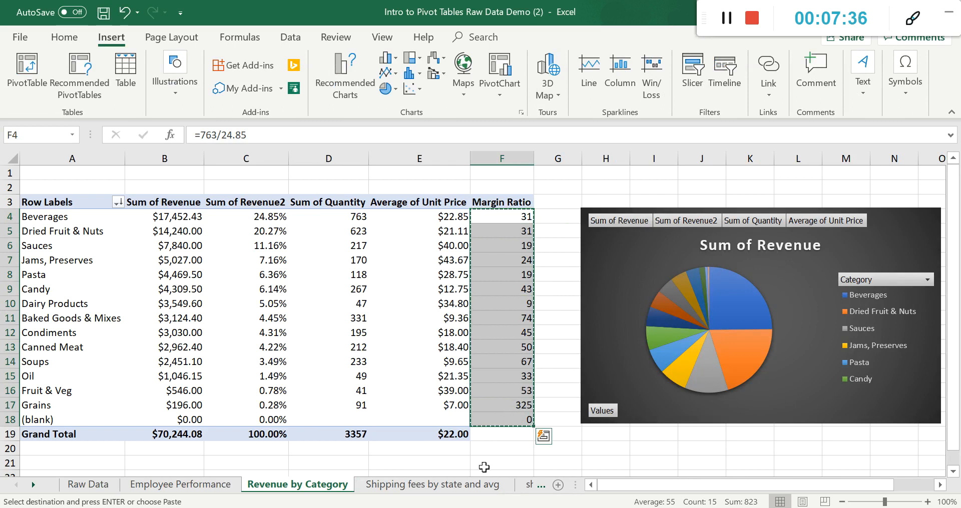
{"action": "mouse_move", "coordinate": [500, 506]}
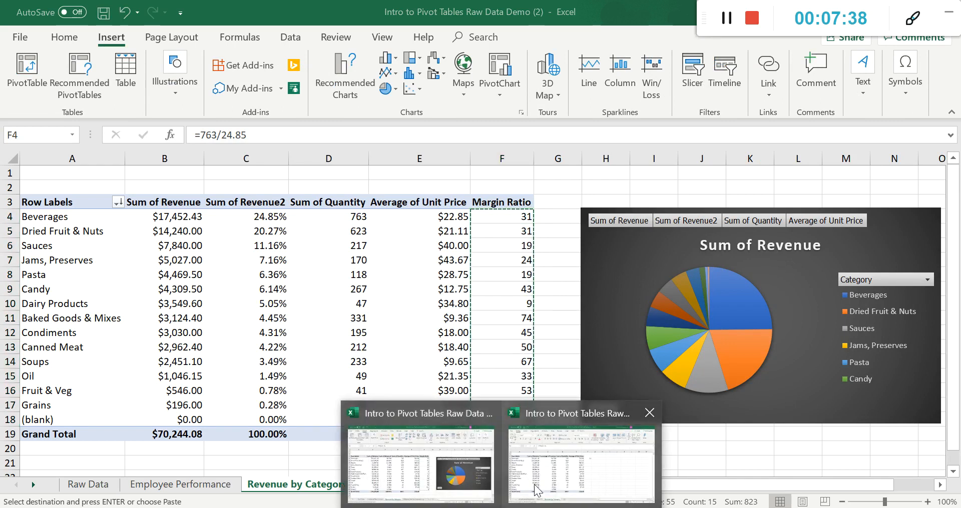
{"action": "left_click", "coordinate": [550, 470]}
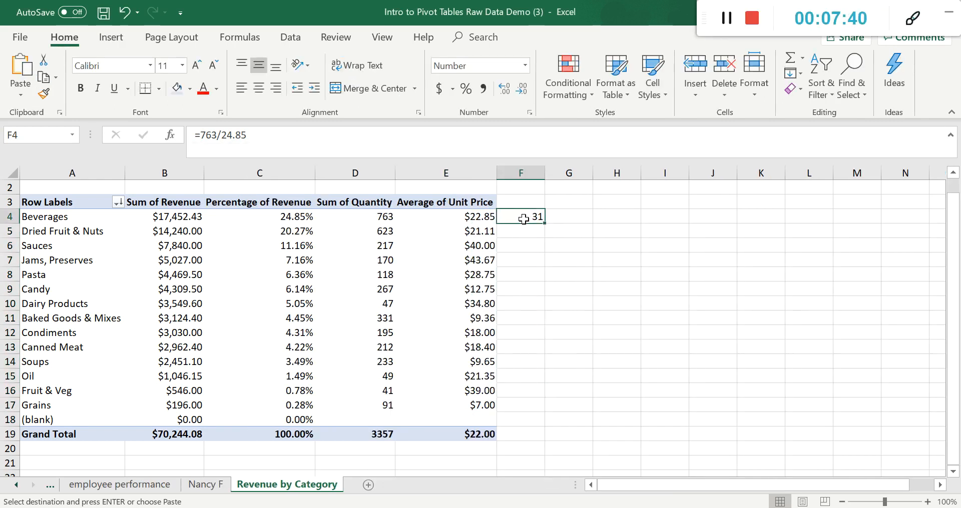
{"action": "key", "text": "ctrl+v"}
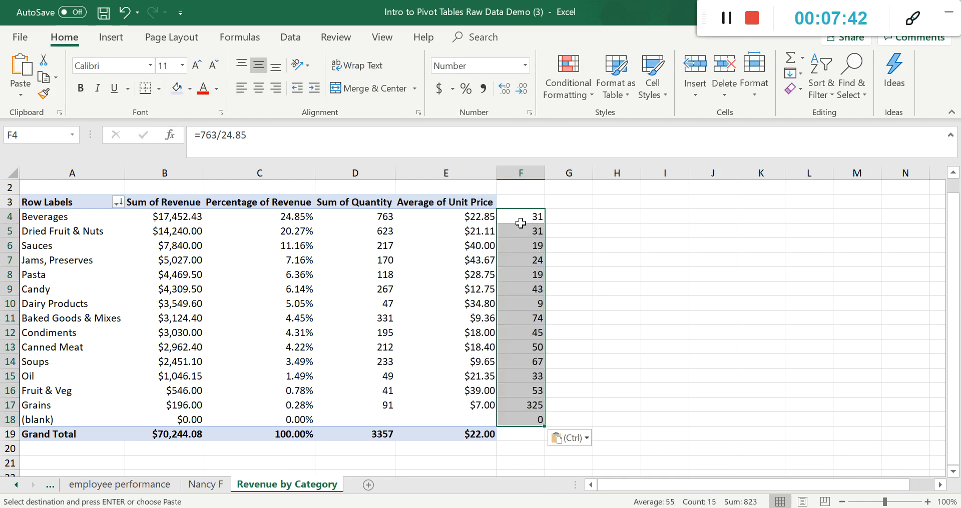
- Enter the heading Yield in cell F3 above the pasted ratios, and select that cell
{"action": "double_click", "coordinate": [516, 199]}
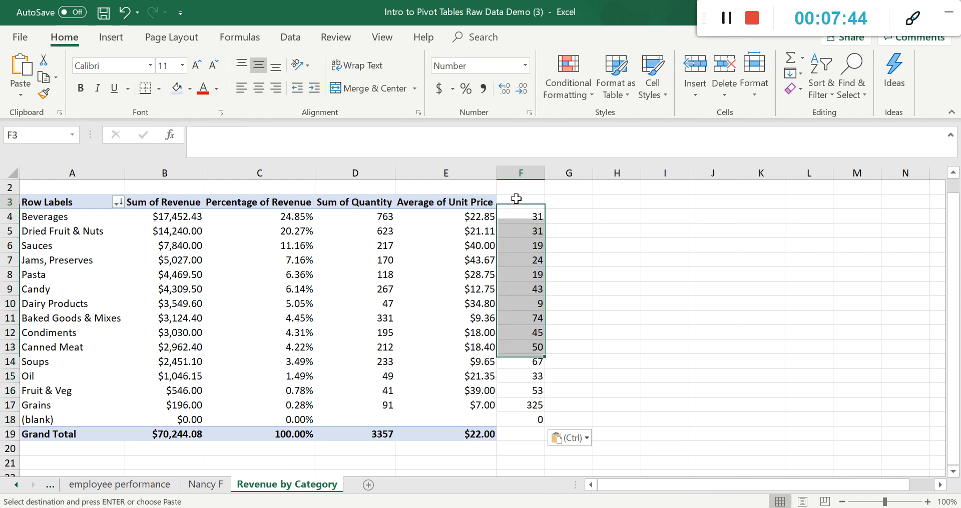
{"action": "type", "text": "Yield"}
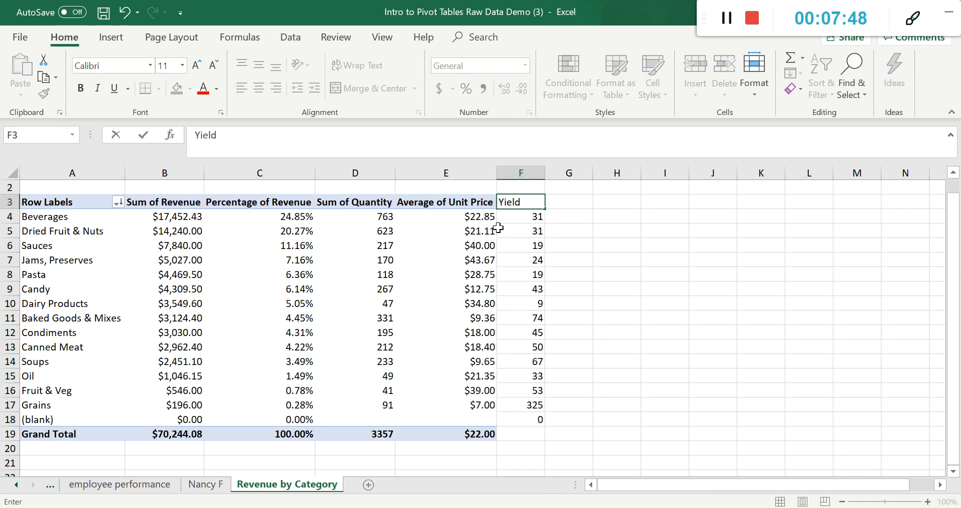
{"action": "key", "text": "Return"}
{"action": "left_click", "coordinate": [523, 202]}
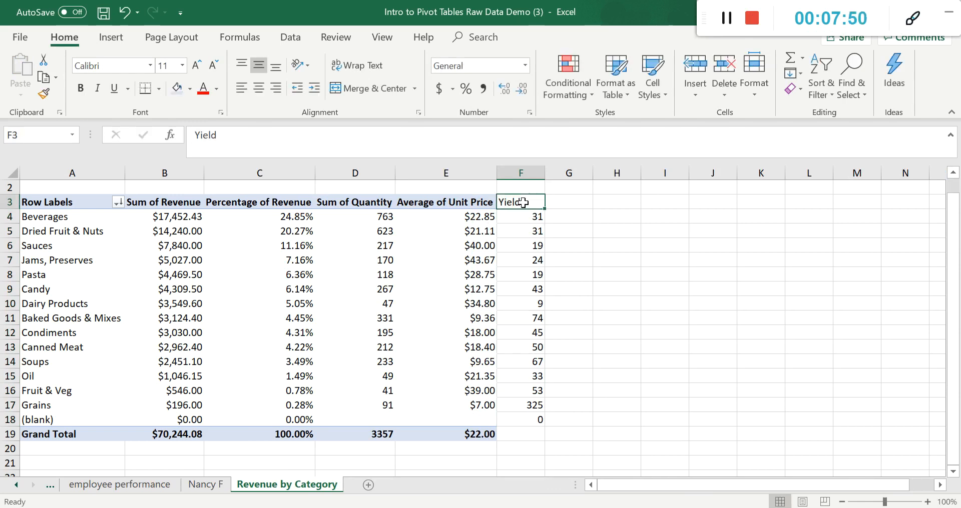
- Format the Yield heading in F3 as bold with the light blue fill of the other column headings
{"action": "left_click", "coordinate": [123, 36]}
{"action": "left_click", "coordinate": [158, 39]}
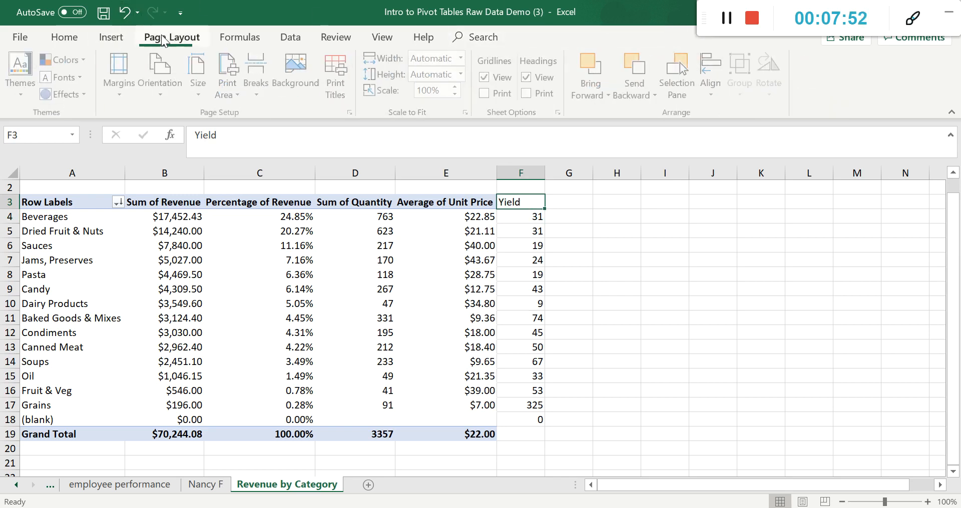
{"action": "left_click", "coordinate": [73, 38]}
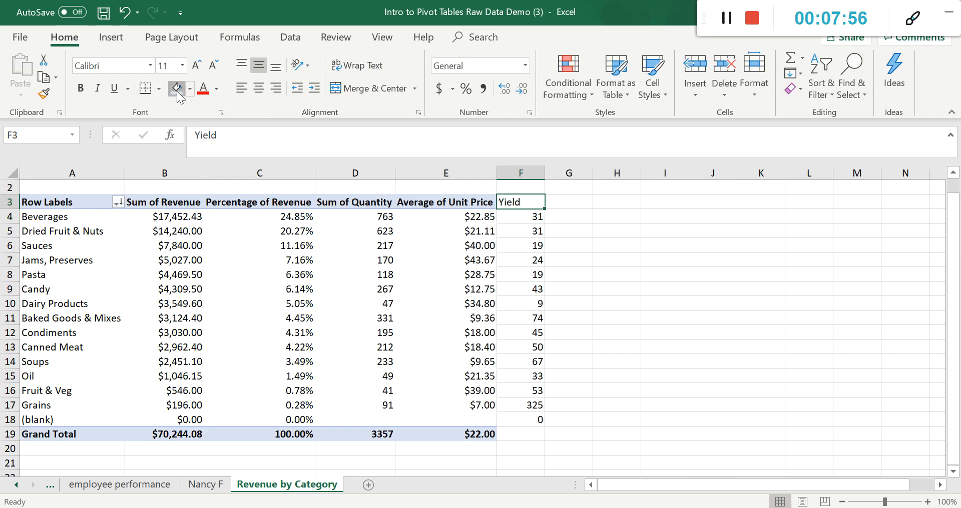
{"action": "key", "text": "ctrl+b"}
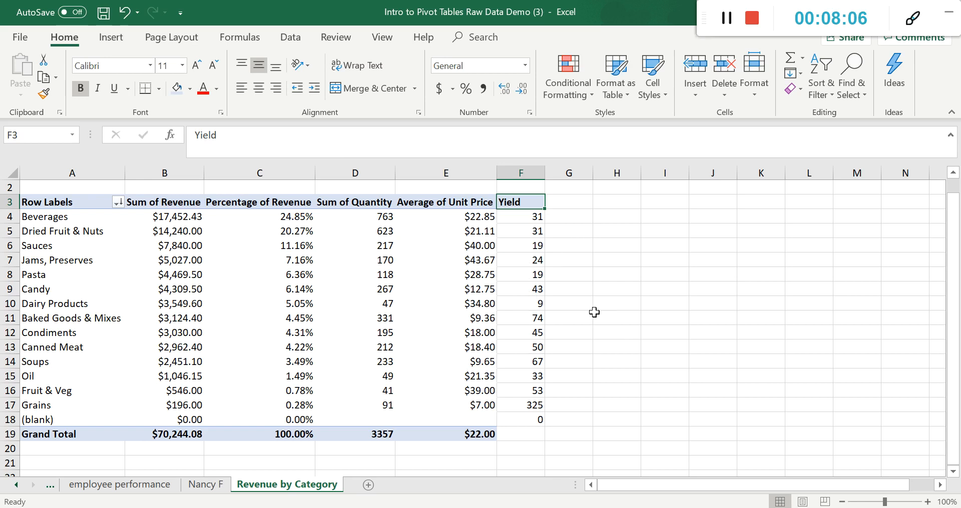
- Examine the Yield formulas cell by cell, from Beverages in F4 down to Grains in F17
{"action": "left_click", "coordinate": [539, 216]}
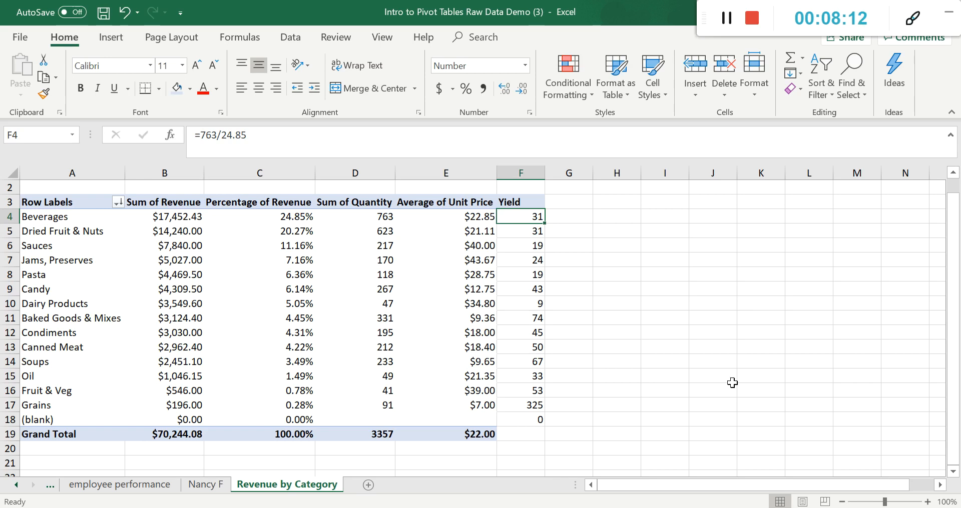
{"action": "key", "text": "Down"}
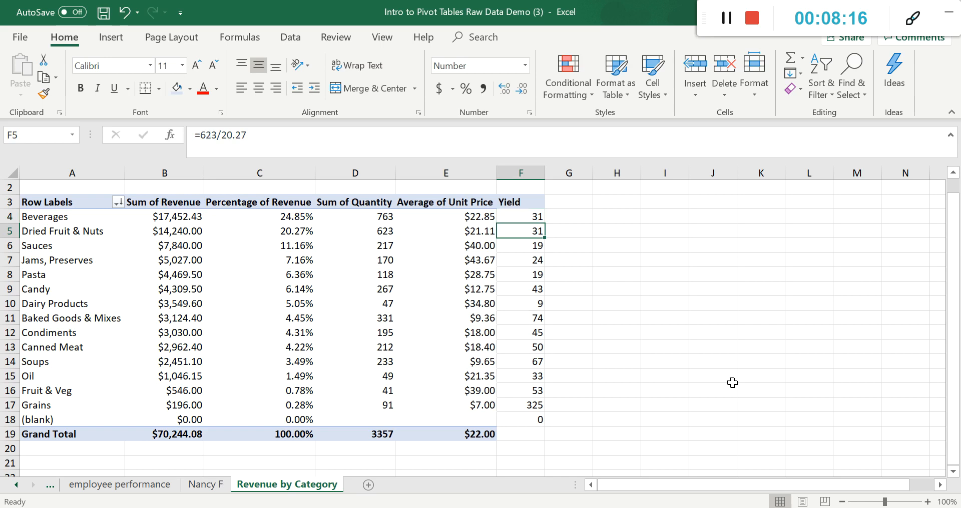
{"action": "key", "text": "Down"}
{"action": "key", "text": "Down"}
{"action": "key", "text": "Down"}
{"action": "key", "text": "Down"}
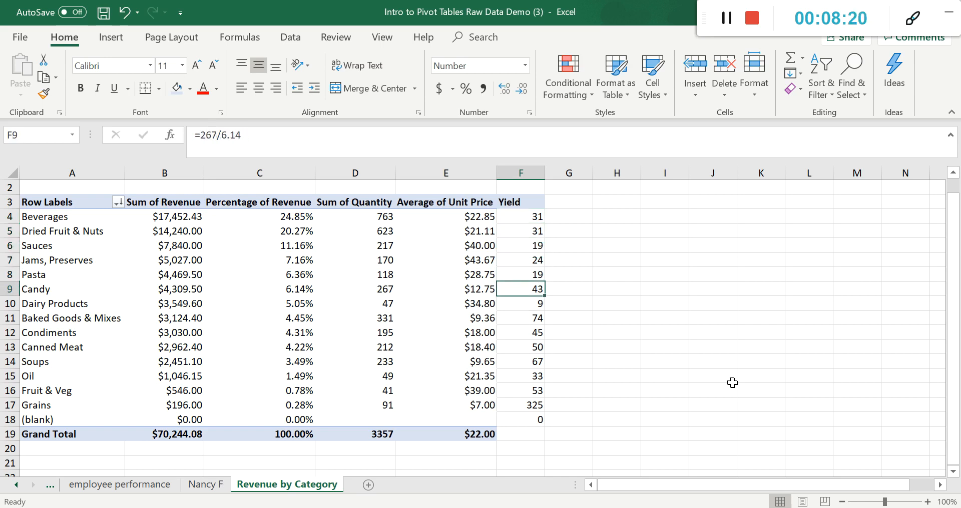
{"action": "key", "text": "Up"}
{"action": "key", "text": "Up"}
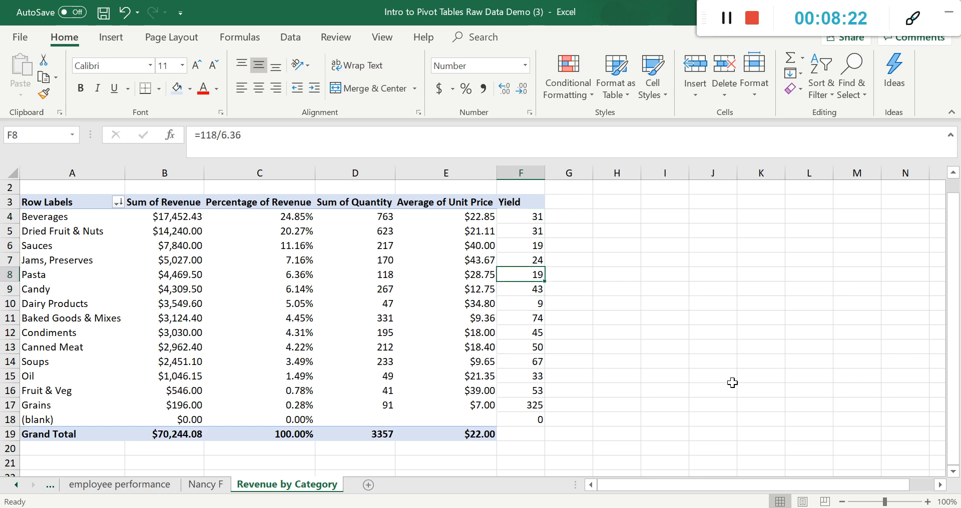
{"action": "key", "text": "Down"}
{"action": "key", "text": "Down"}
{"action": "key", "text": "Down"}
{"action": "key", "text": "Down"}
{"action": "key", "text": "Down"}
{"action": "key", "text": "Down"}
{"action": "key", "text": "Down"}
{"action": "key", "text": "Down"}
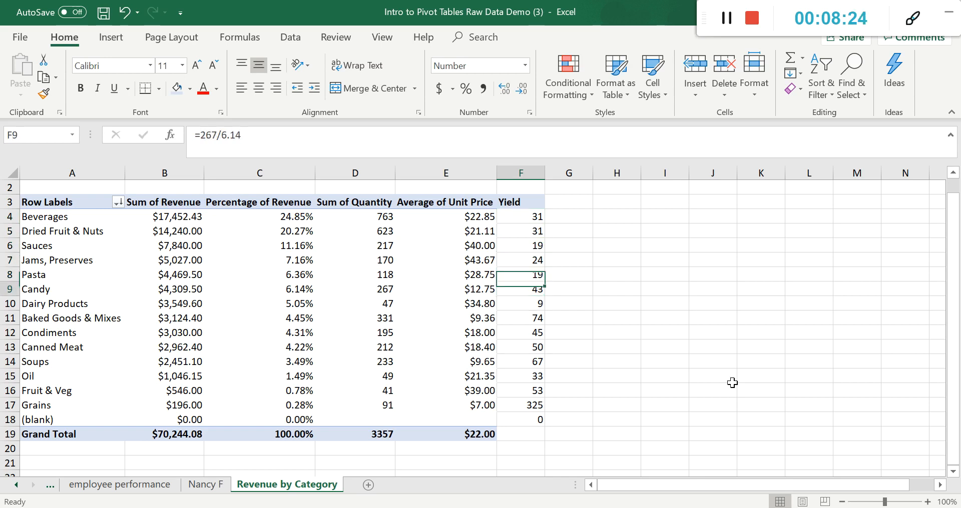
{"action": "key", "text": "Down"}
{"action": "key", "text": "Down"}
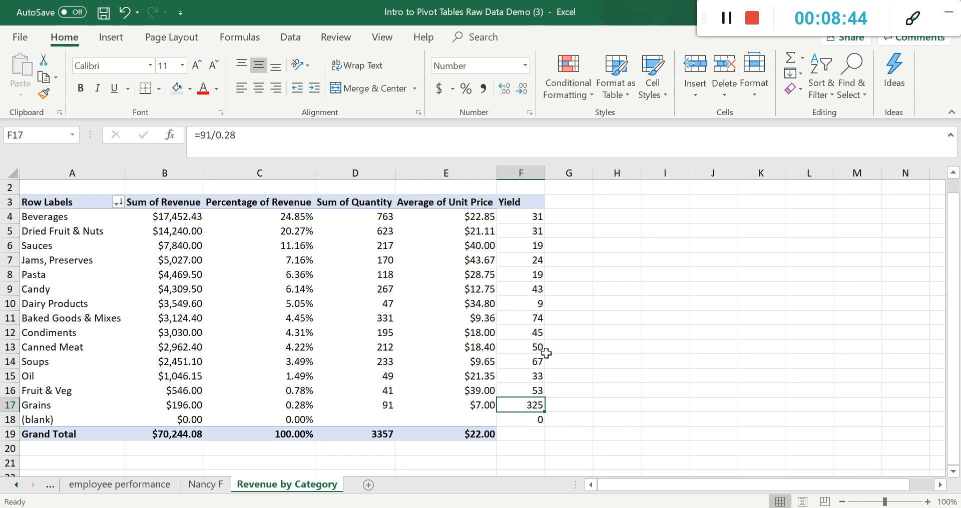
- Compare the Baked Goods & Mixes yield with its quantity and unit price, and check the Dairy Products, Beverages and Dried Fruit & Nuts yields
{"action": "left_click", "coordinate": [530, 315]}
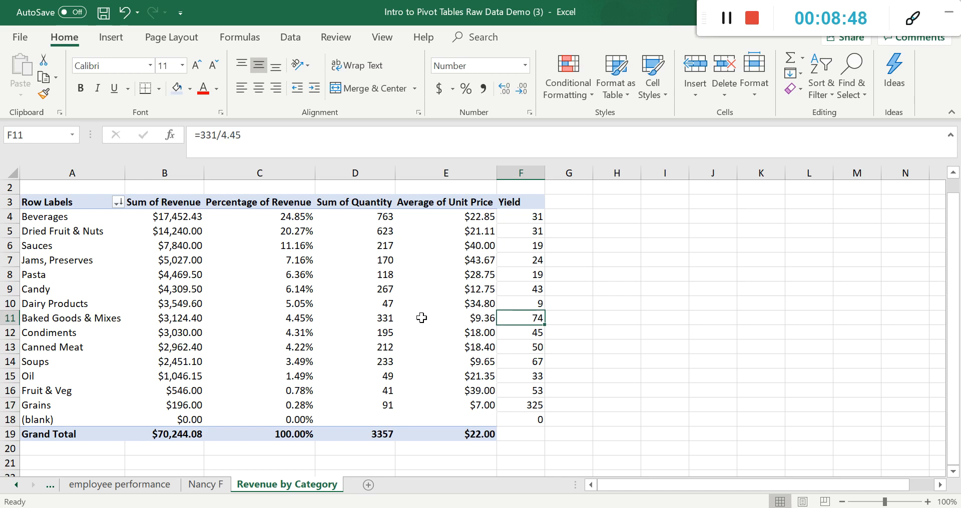
{"action": "mouse_move", "coordinate": [376, 318]}
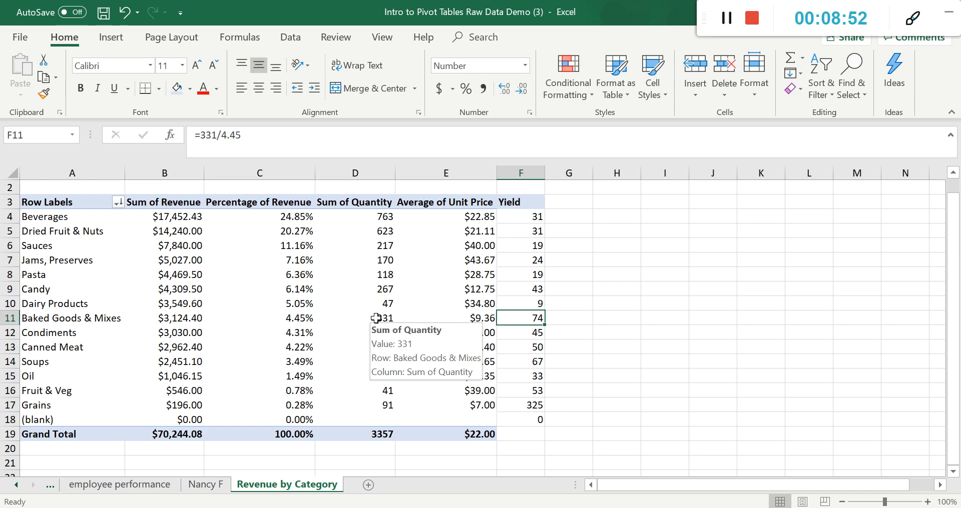
{"action": "mouse_move", "coordinate": [477, 319]}
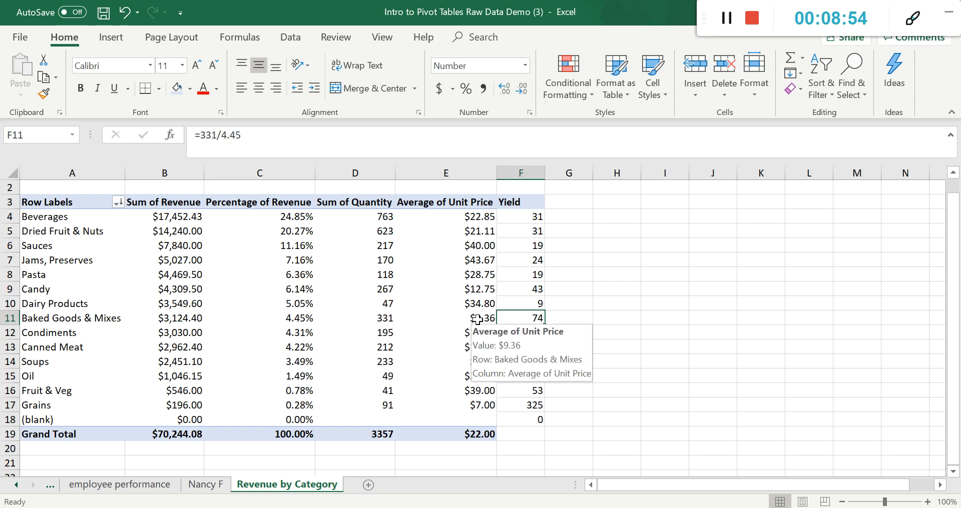
{"action": "mouse_move", "coordinate": [311, 318]}
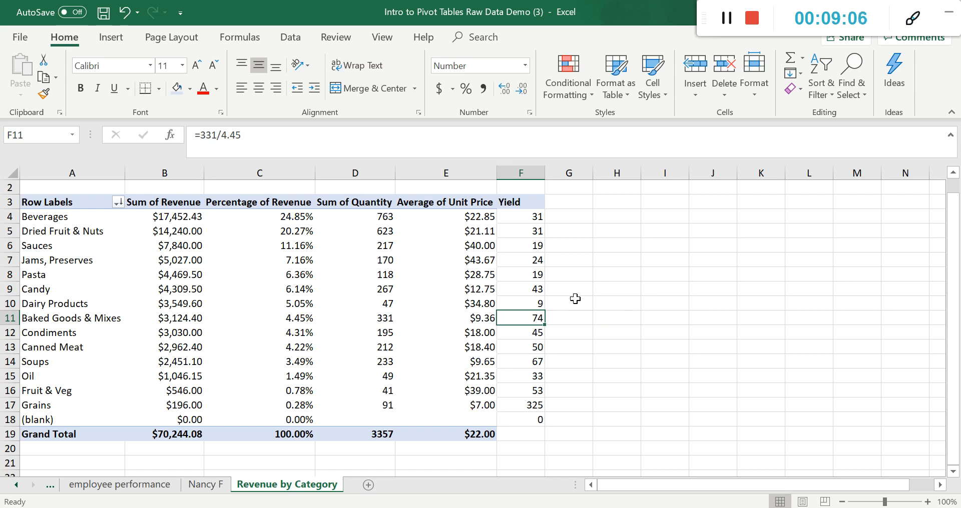
{"action": "left_click", "coordinate": [537, 304]}
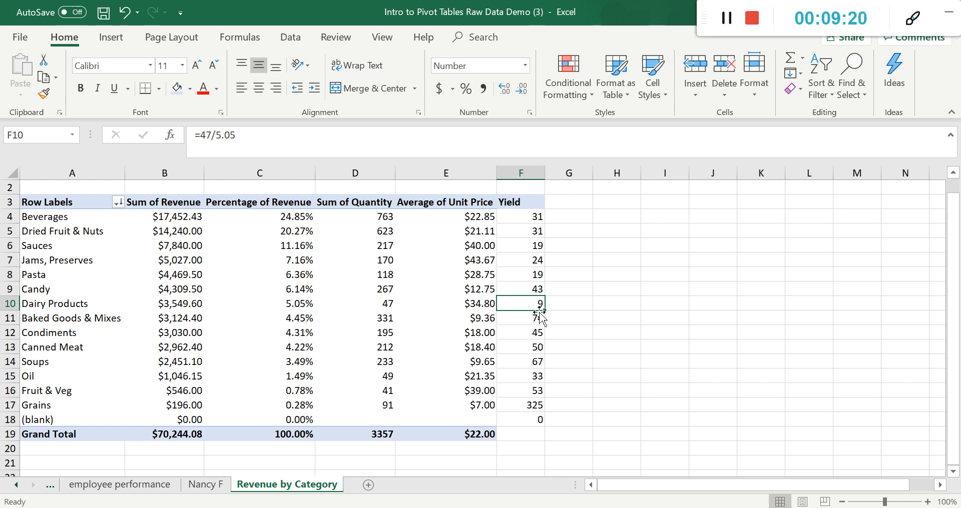
{"action": "left_click", "coordinate": [533, 216]}
{"action": "left_click", "coordinate": [530, 232]}
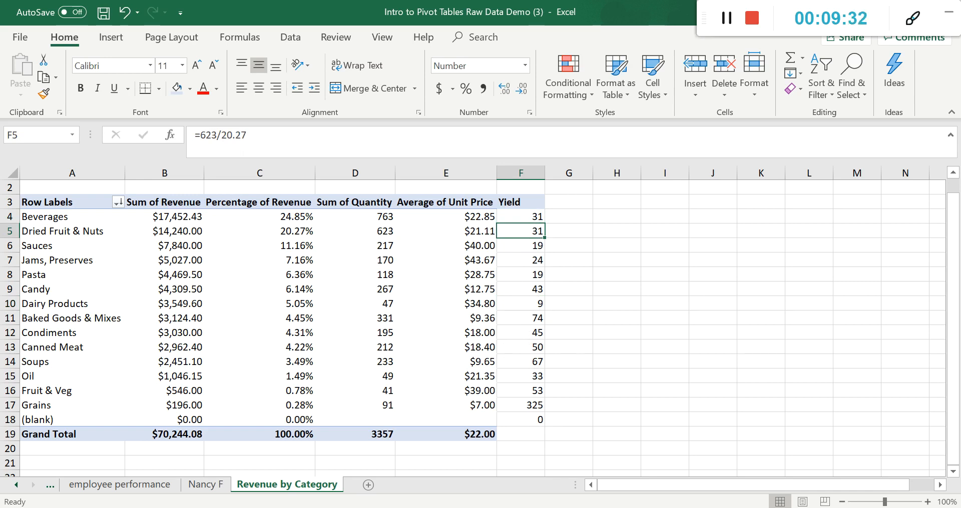
- Consult item 6 on pricing strategy under Revenue for Category in the Word instructions, and return to the Demo (3) workbook in Excel
{"action": "key", "text": "alt+Tab"}
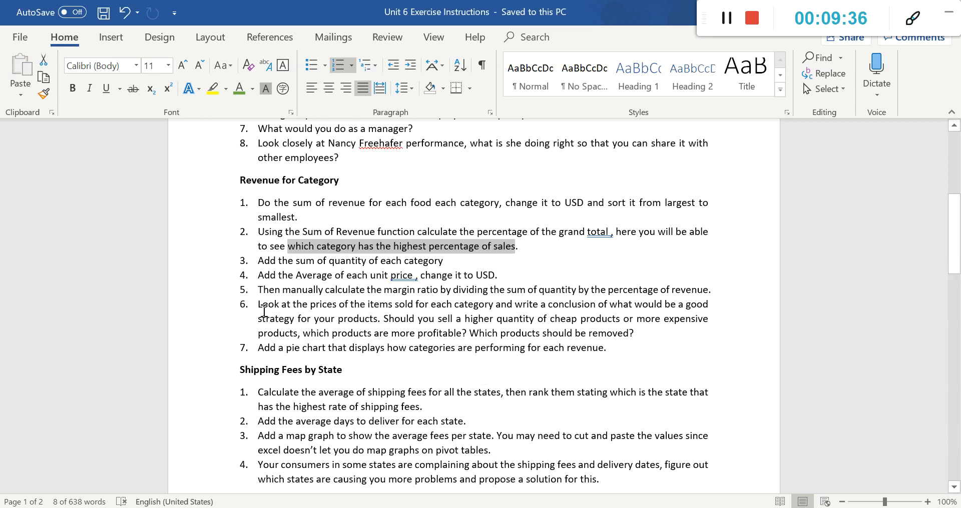
{"action": "left_click_drag", "start_coordinate": [260, 307], "coordinate": [612, 337]}
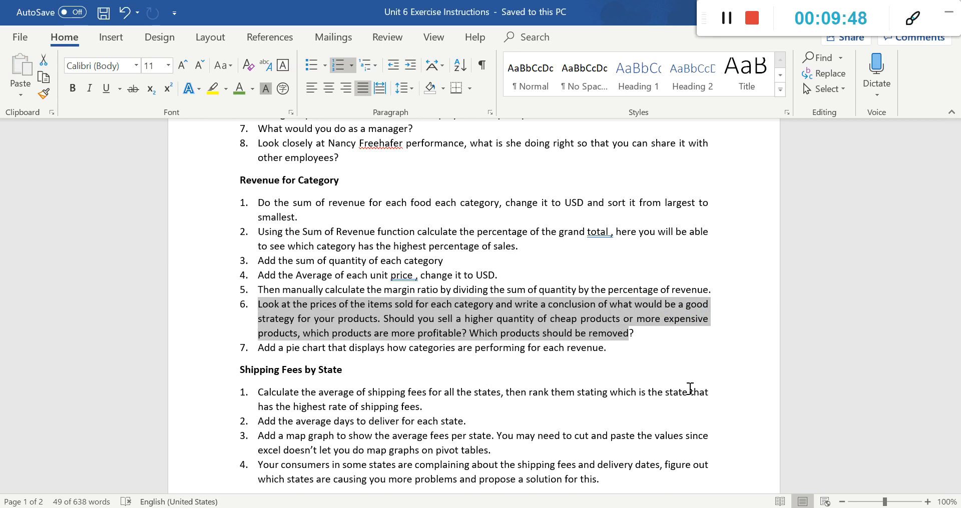
{"action": "left_click", "coordinate": [400, 507]}
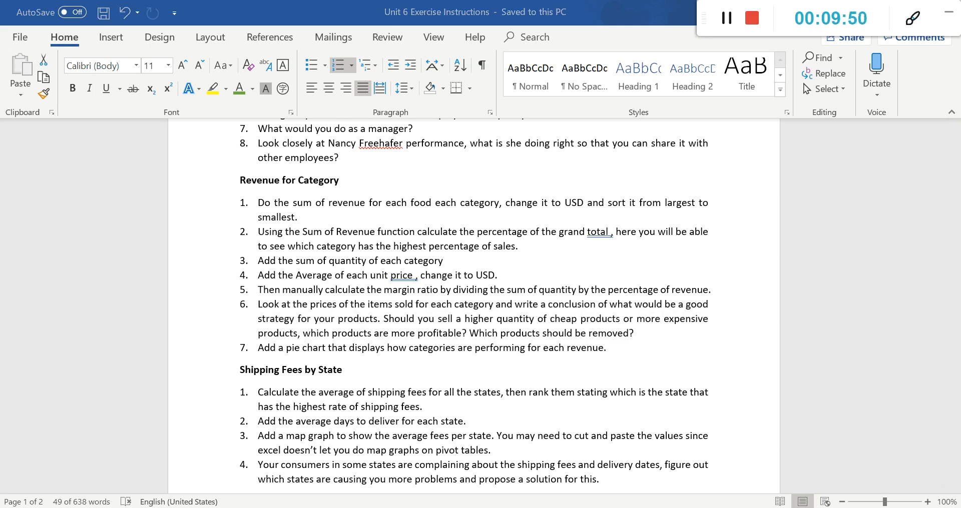
{"action": "mouse_move", "coordinate": [500, 507]}
{"action": "left_click", "coordinate": [550, 439]}
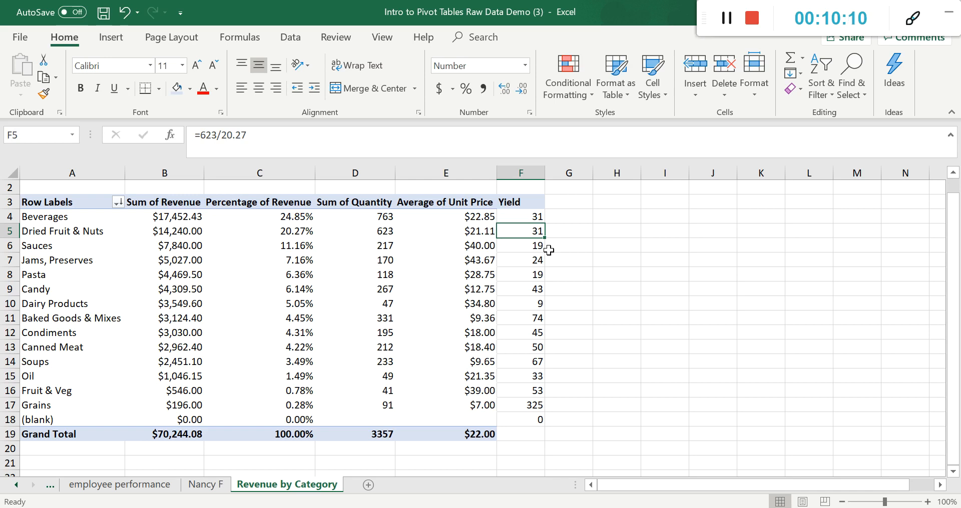
{"action": "left_click", "coordinate": [481, 507]}
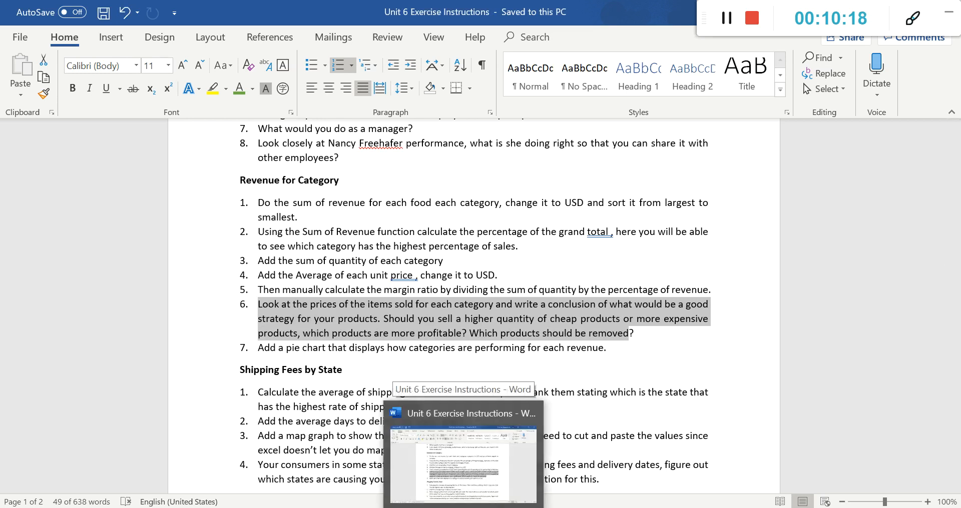
{"action": "left_click", "coordinate": [463, 507]}
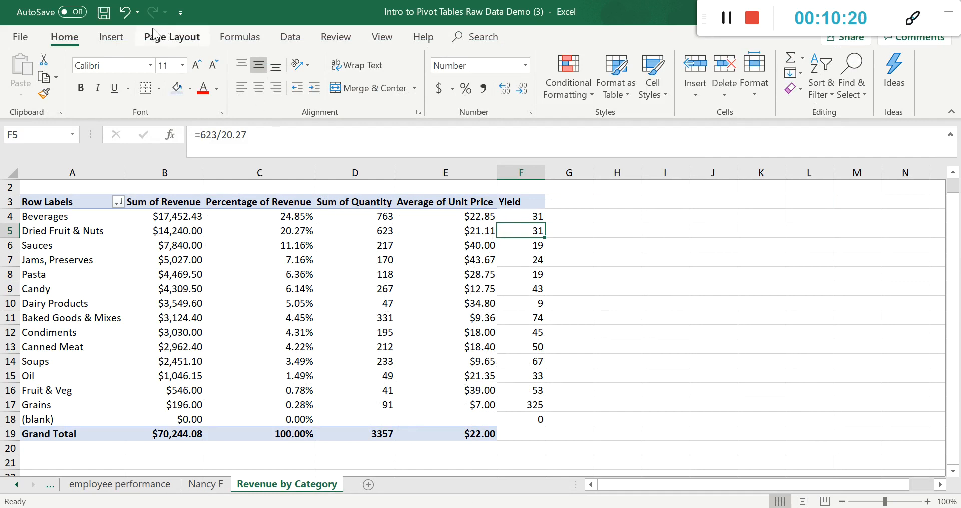
- Insert a 2-D pie chart with the percentage cells C4:C18 selected, and place it beside the Yield column with the field list closed
{"action": "left_click", "coordinate": [112, 37]}
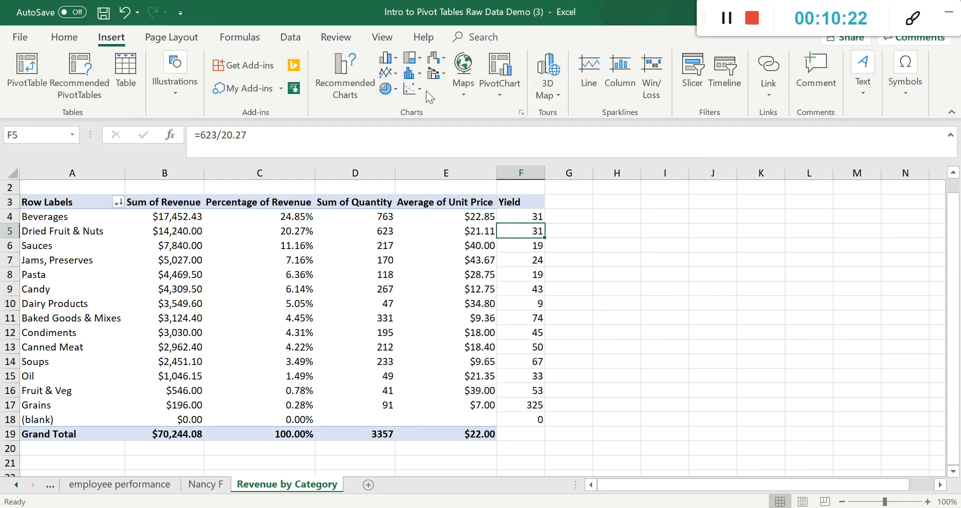
{"action": "left_click_drag", "start_coordinate": [297, 217], "coordinate": [288, 413]}
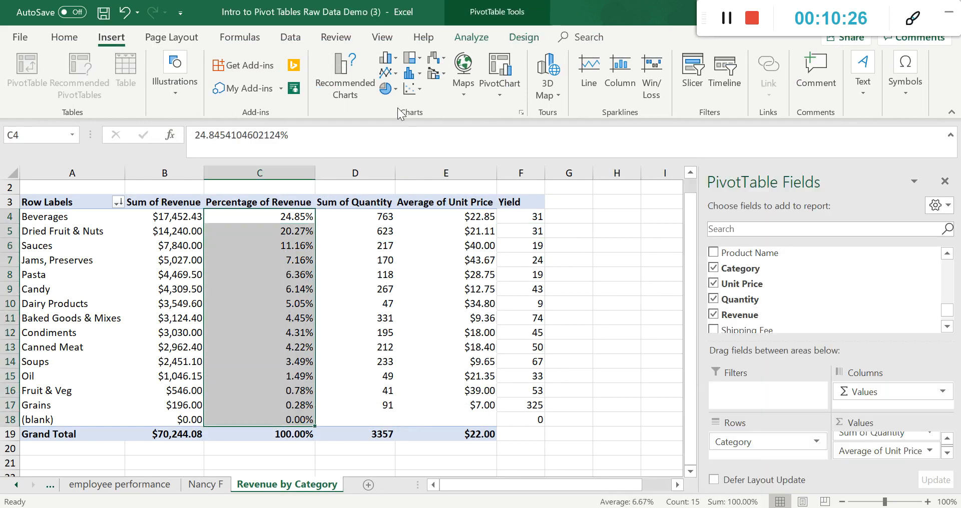
{"action": "left_click", "coordinate": [385, 89]}
{"action": "left_click", "coordinate": [398, 131]}
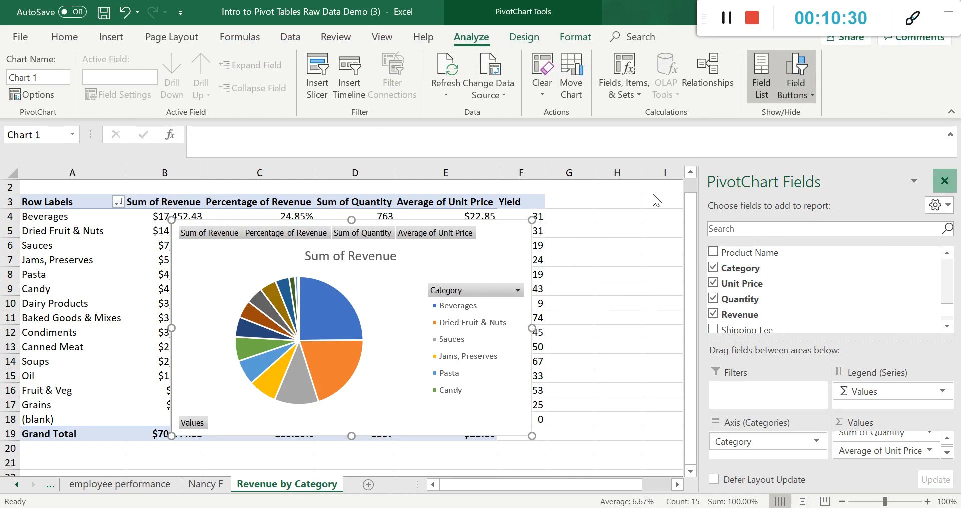
{"action": "left_click", "coordinate": [945, 181]}
{"action": "left_click_drag", "start_coordinate": [469, 226], "coordinate": [864, 211]}
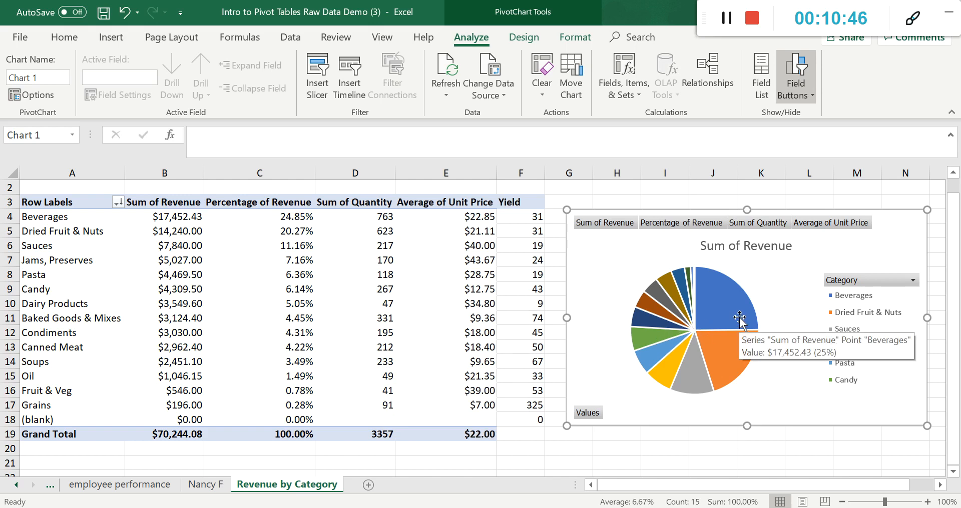
- Examine the Beverages and Dried Fruit & Nuts pie slices and the Yield values, and switch to the Unit 6 Exercise Instructions in Word
{"action": "left_click", "coordinate": [732, 300]}
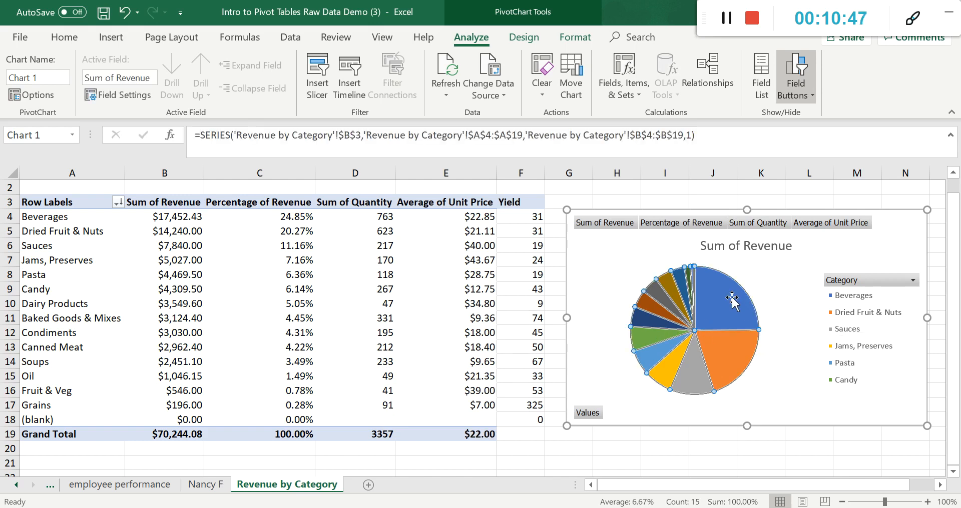
{"action": "left_click", "coordinate": [741, 353]}
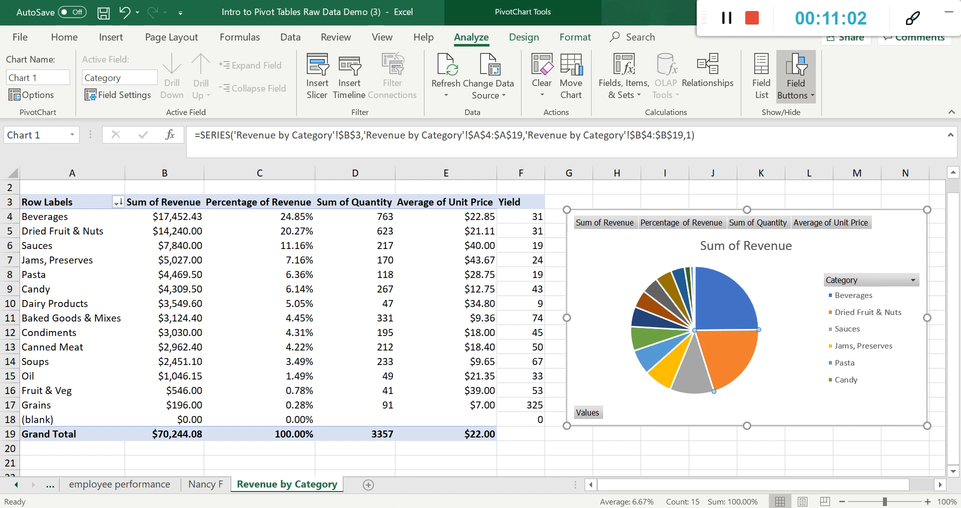
{"action": "left_click_drag", "start_coordinate": [520, 217], "coordinate": [530, 417]}
{"action": "key", "text": "alt+Tab"}
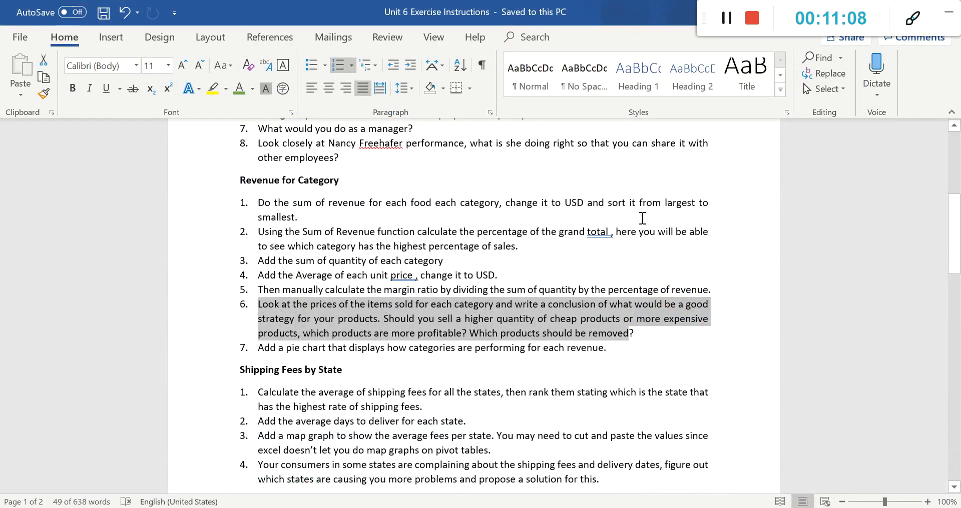